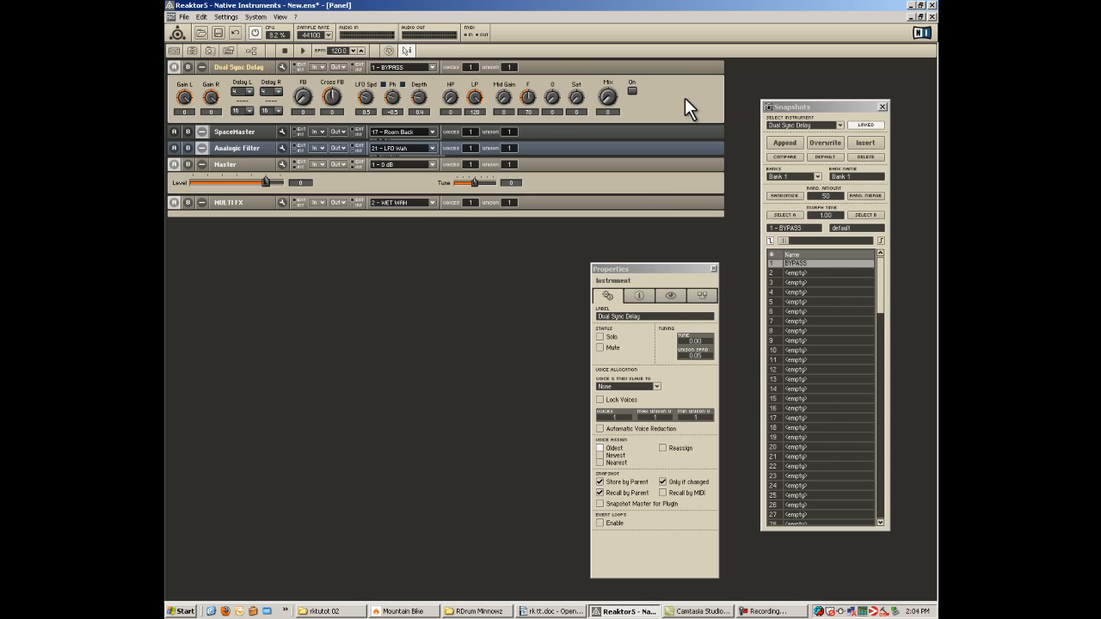
Raise the Dual Sync Delay's Mix to about 0.44 and set its left and right delay numerators to 2.
{"action": "left_click", "coordinate": [809, 262]}
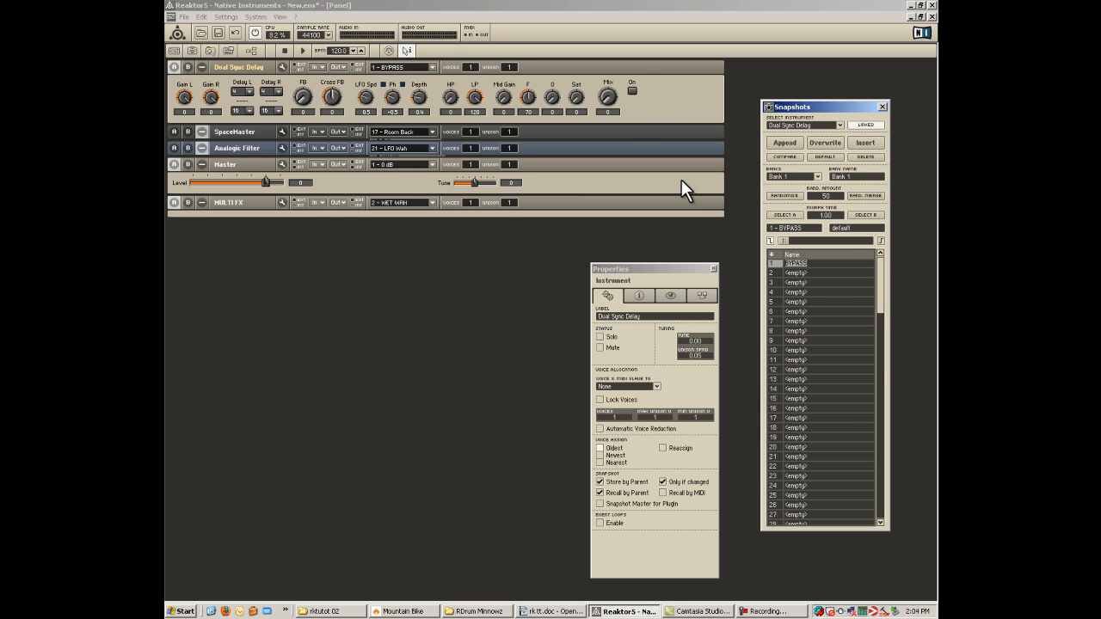
{"action": "left_click", "coordinate": [608, 99]}
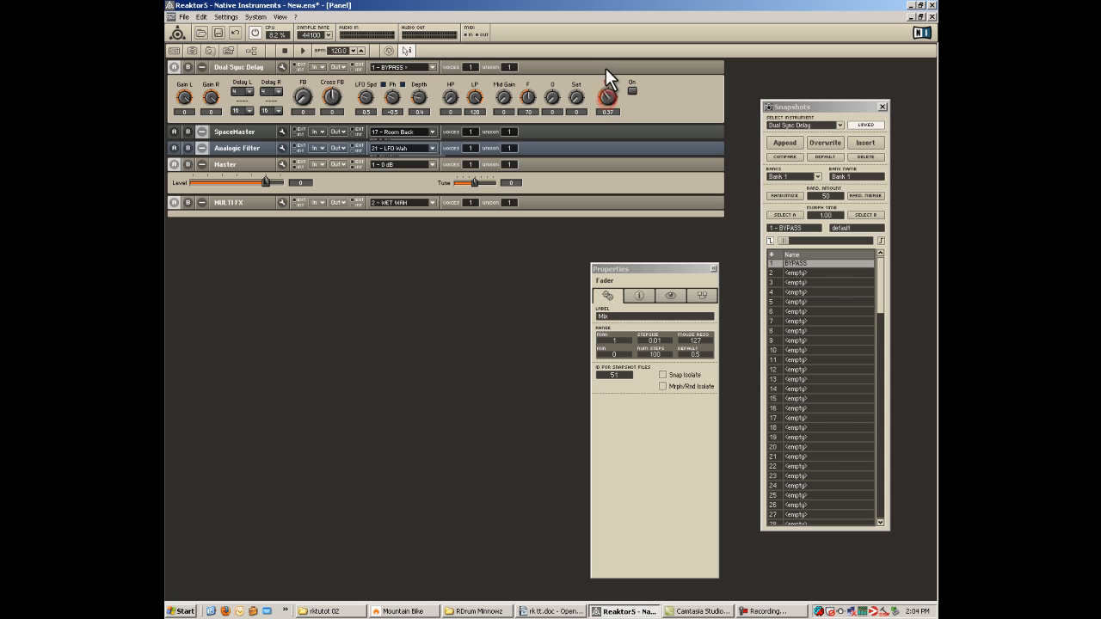
{"action": "left_click", "coordinate": [247, 90]}
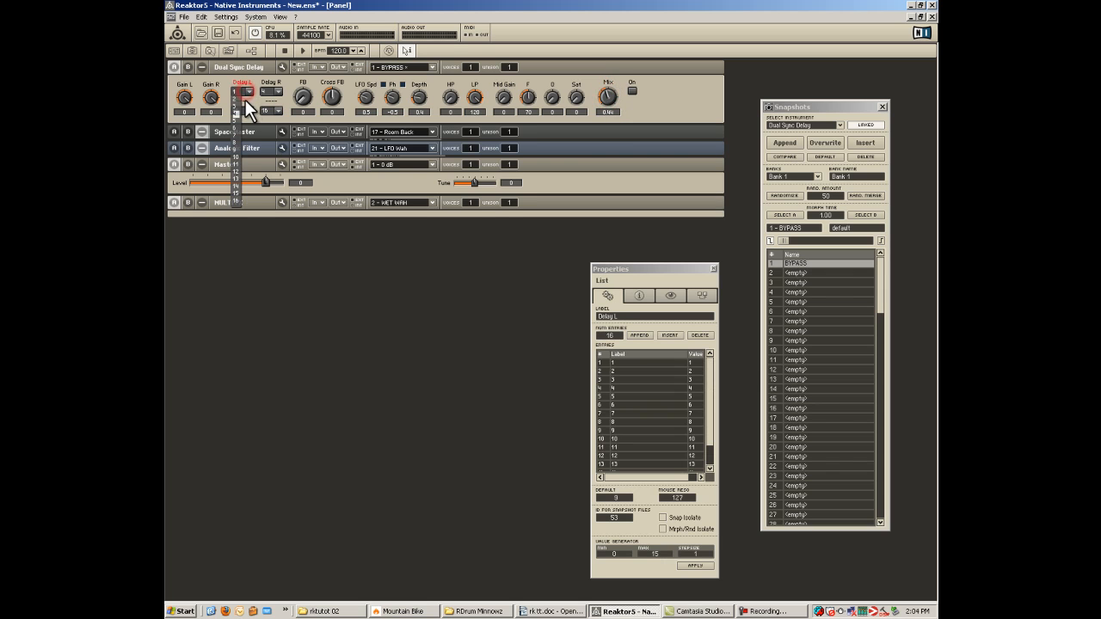
{"action": "left_click", "coordinate": [237, 99]}
{"action": "left_click", "coordinate": [277, 92]}
{"action": "left_click", "coordinate": [265, 98]}
Set the Dual Sync Delay's feedback (FB) to 0.33 and turn the effect on.
{"action": "left_click", "coordinate": [306, 98]}
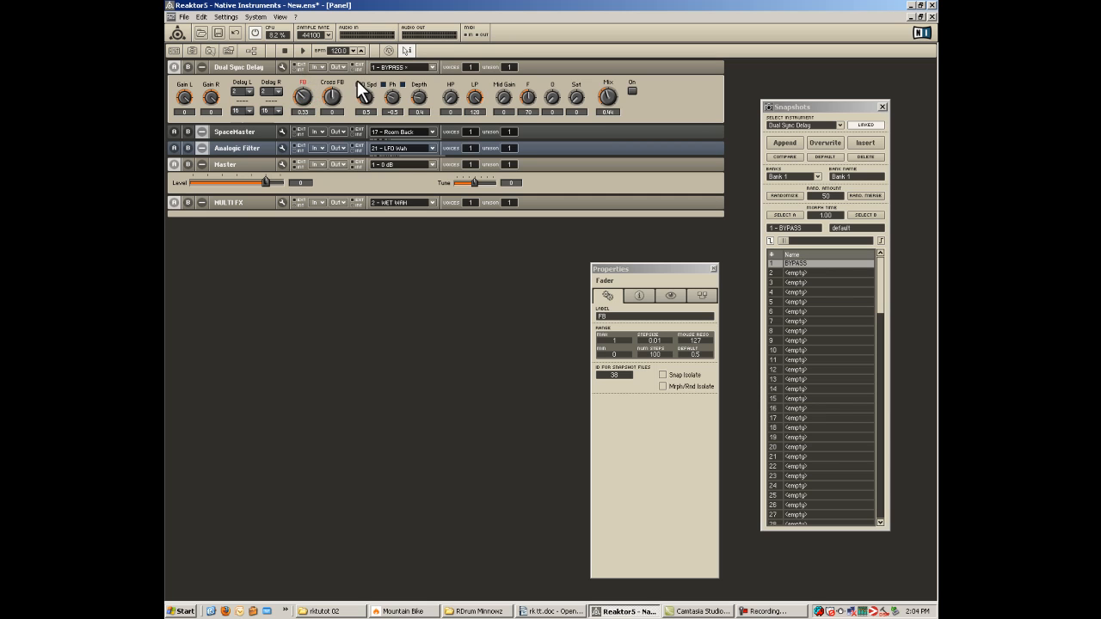
{"action": "left_click", "coordinate": [415, 100]}
{"action": "left_click", "coordinate": [635, 89]}
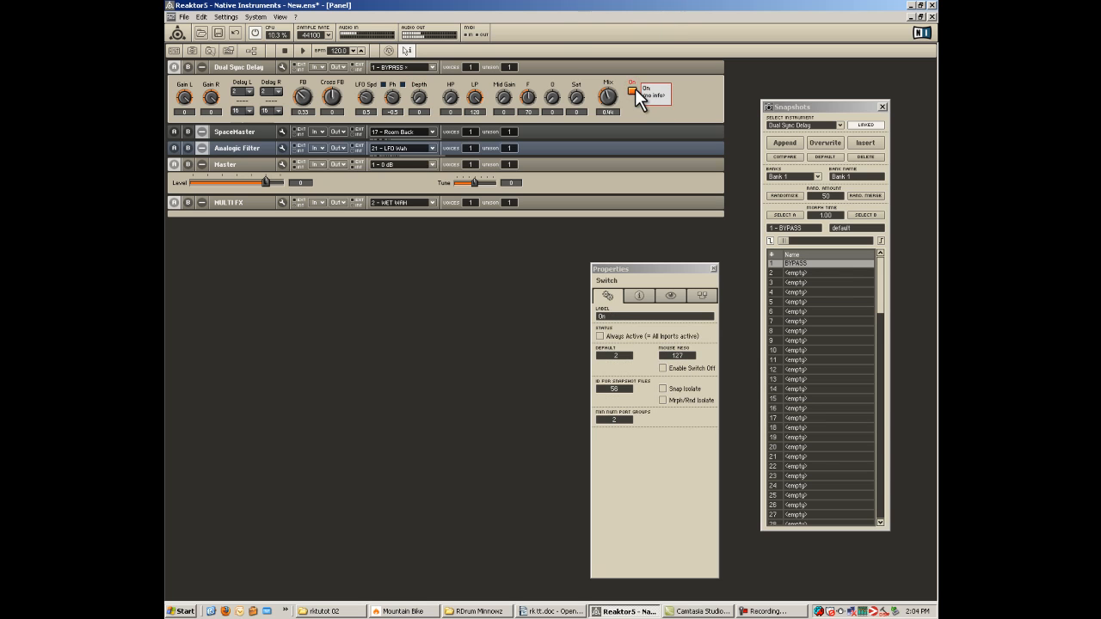
Load the bypass snapshots for both the SpaceMaster and the Analogic Filter.
{"action": "left_click", "coordinate": [406, 131]}
{"action": "left_click", "coordinate": [406, 131]}
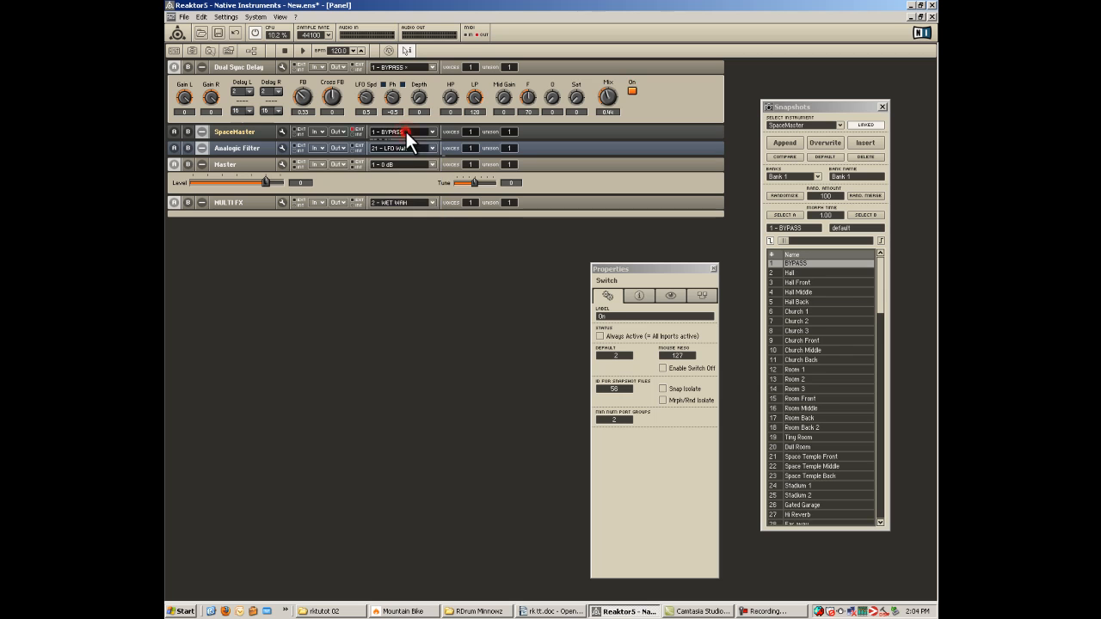
{"action": "left_click", "coordinate": [404, 146]}
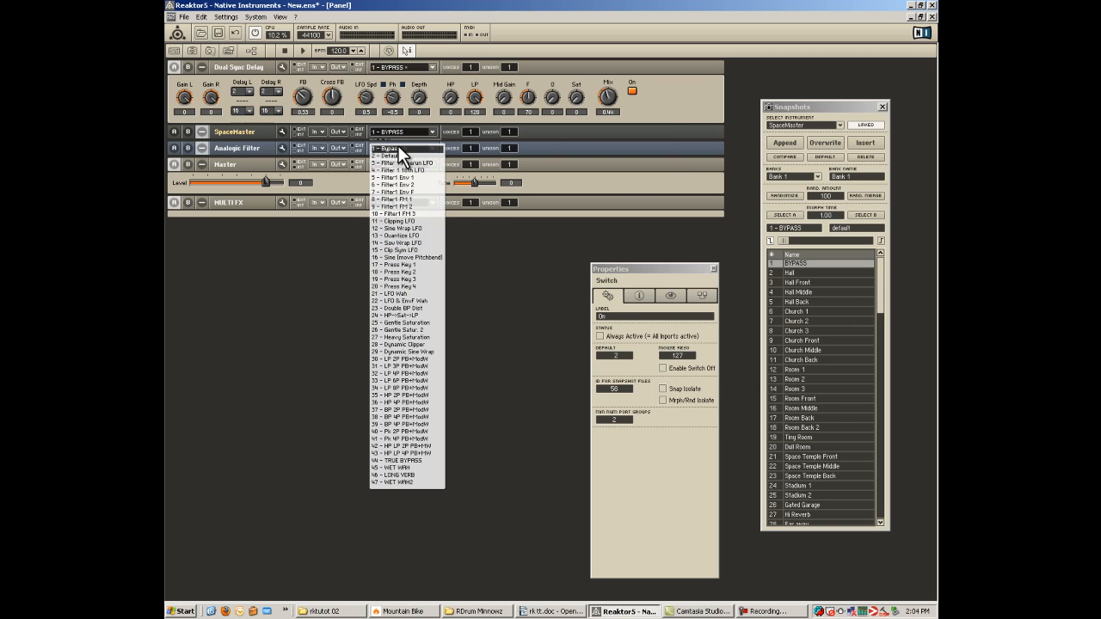
{"action": "left_click", "coordinate": [399, 148]}
Lower the Dual Sync Delay's Mix to 0.29 and append its settings as a new snapshot named DLY.
{"action": "left_click", "coordinate": [666, 108]}
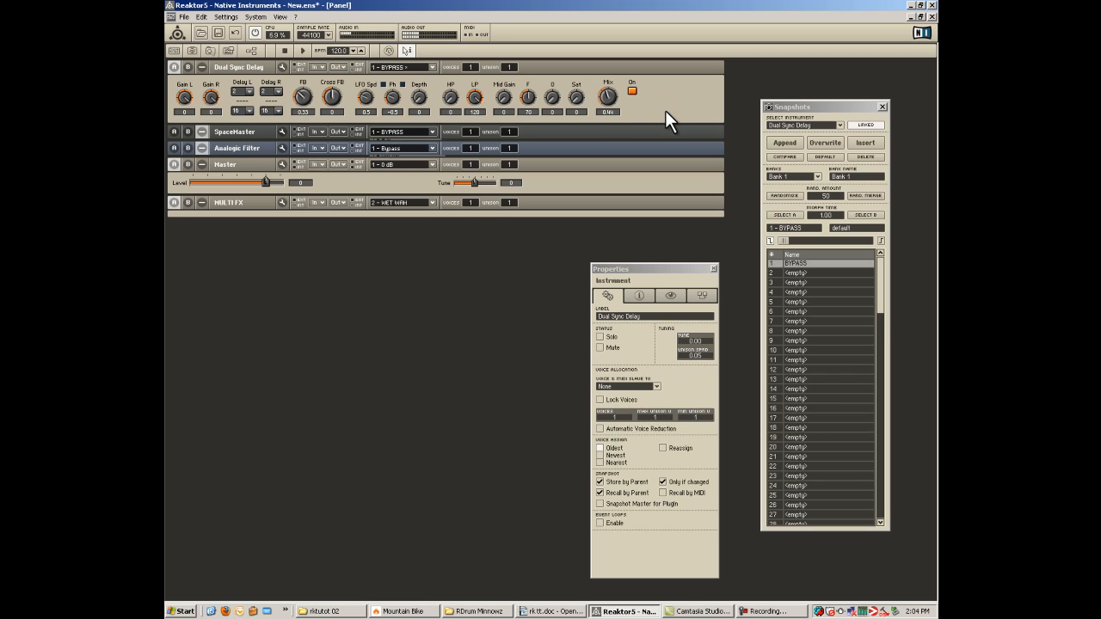
{"action": "left_click", "coordinate": [606, 97]}
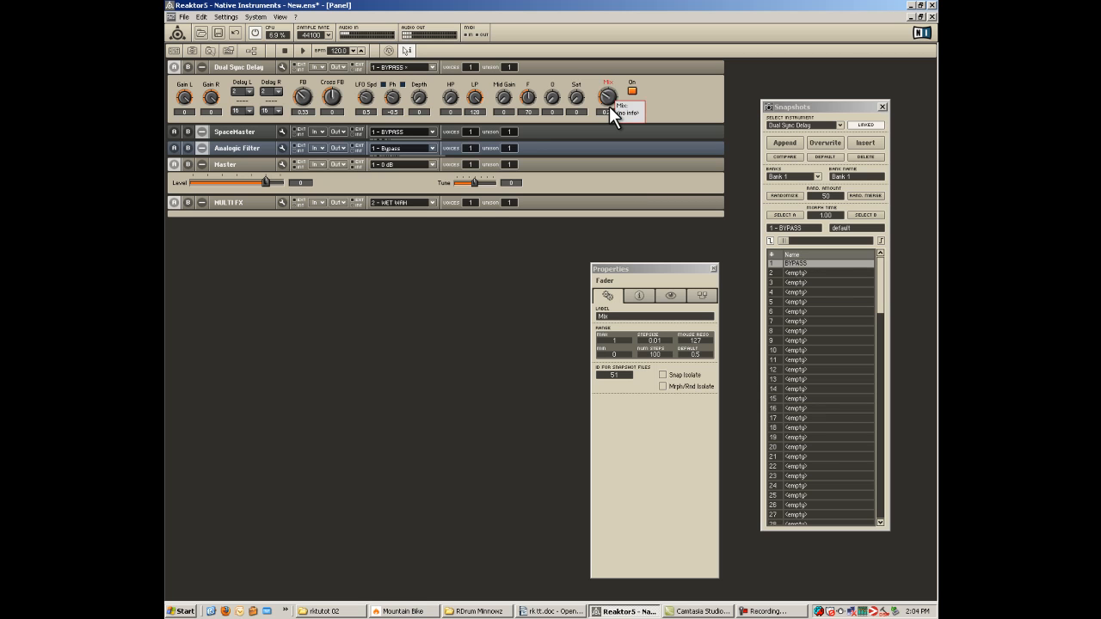
{"action": "left_click", "coordinate": [674, 99]}
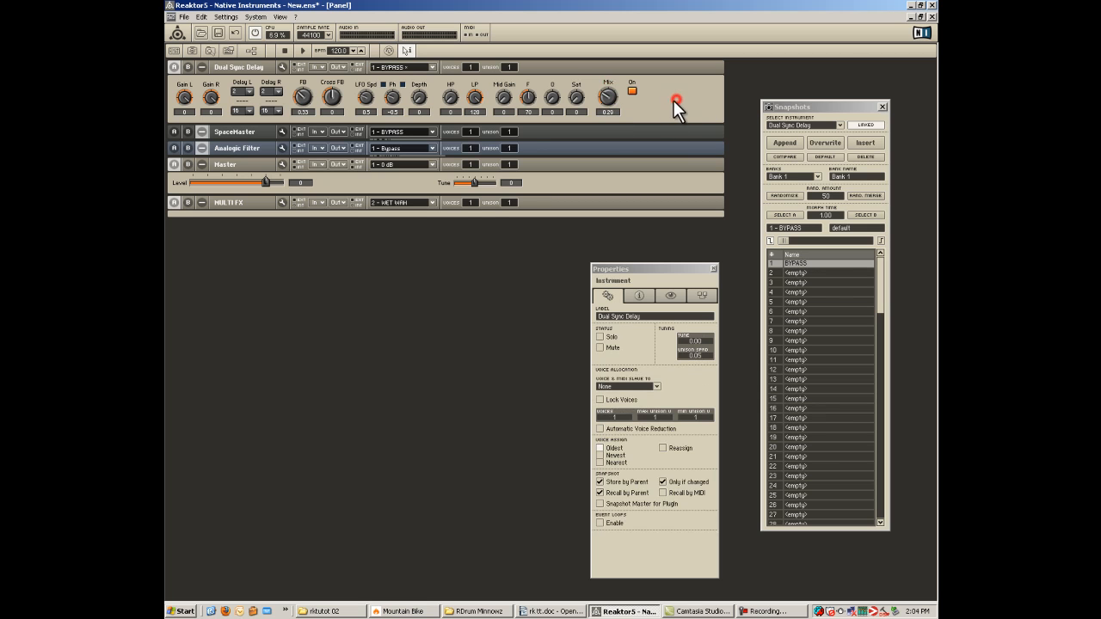
{"action": "left_click", "coordinate": [784, 143]}
{"action": "type", "text": "DLY"}
{"action": "key", "text": "Return"}
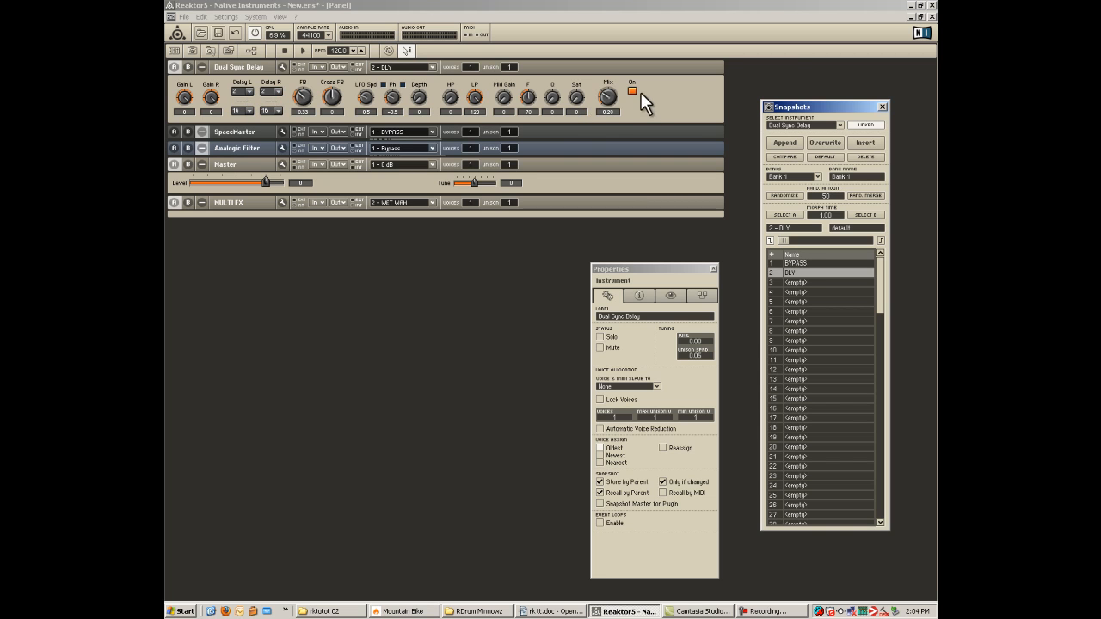
Try the Dual Sync Delay's feedback at 1, and reduce it to about mid-range.
{"action": "left_click", "coordinate": [667, 98]}
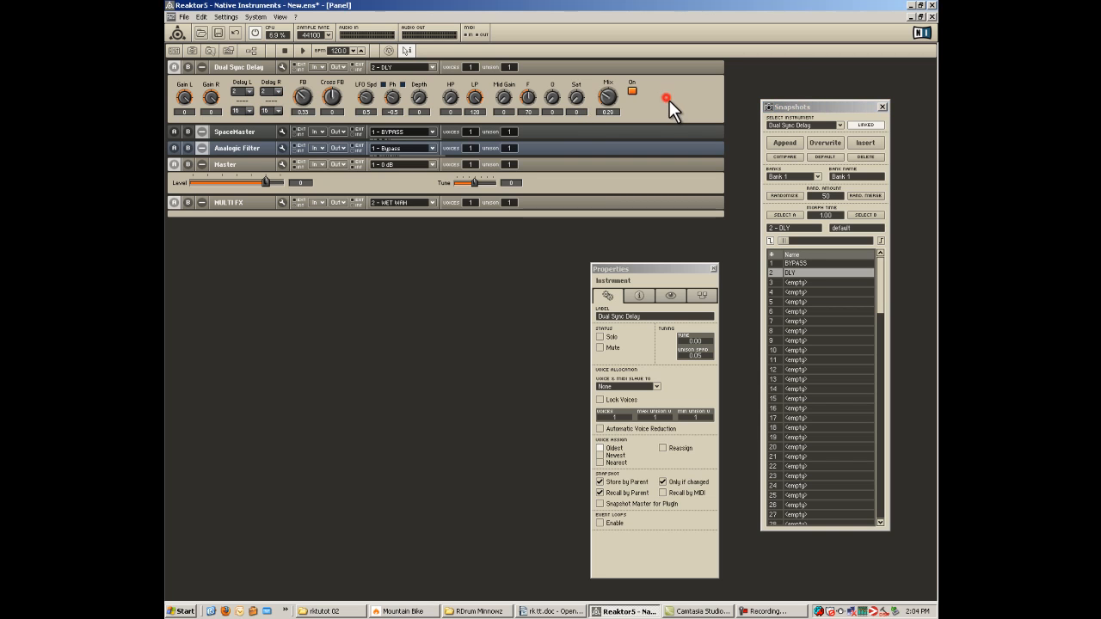
{"action": "left_click", "coordinate": [307, 98]}
{"action": "left_click_drag", "start_coordinate": [307, 72], "coordinate": [308, 42]}
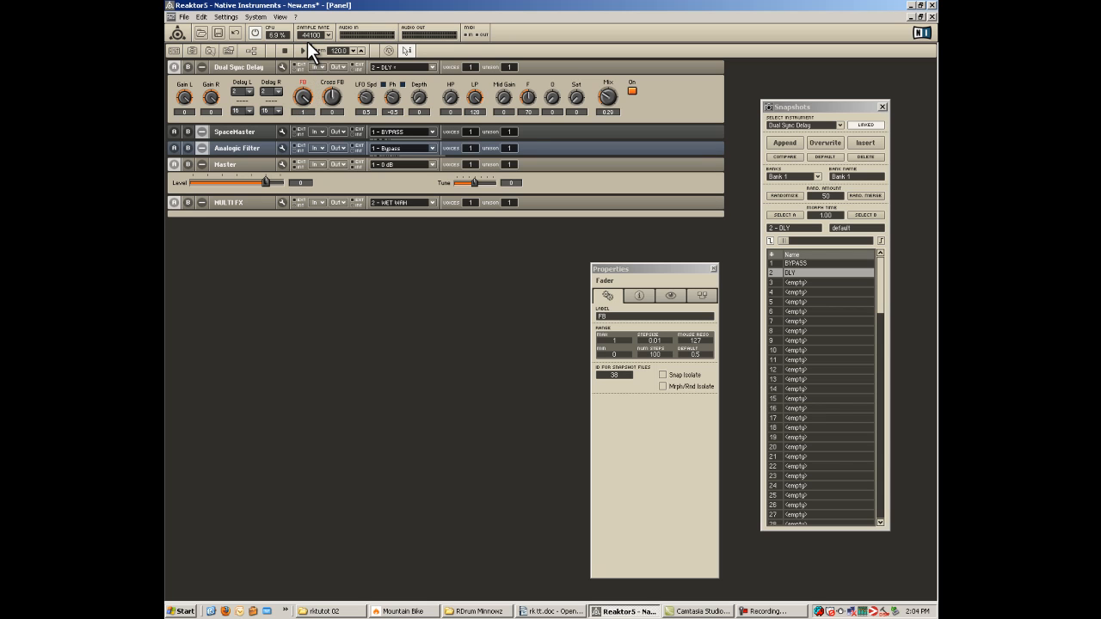
{"action": "left_click_drag", "start_coordinate": [302, 74], "coordinate": [302, 76]}
Set both the left and right delay times of the Dual Sync Delay to 8 over 4.
{"action": "left_click", "coordinate": [248, 92]}
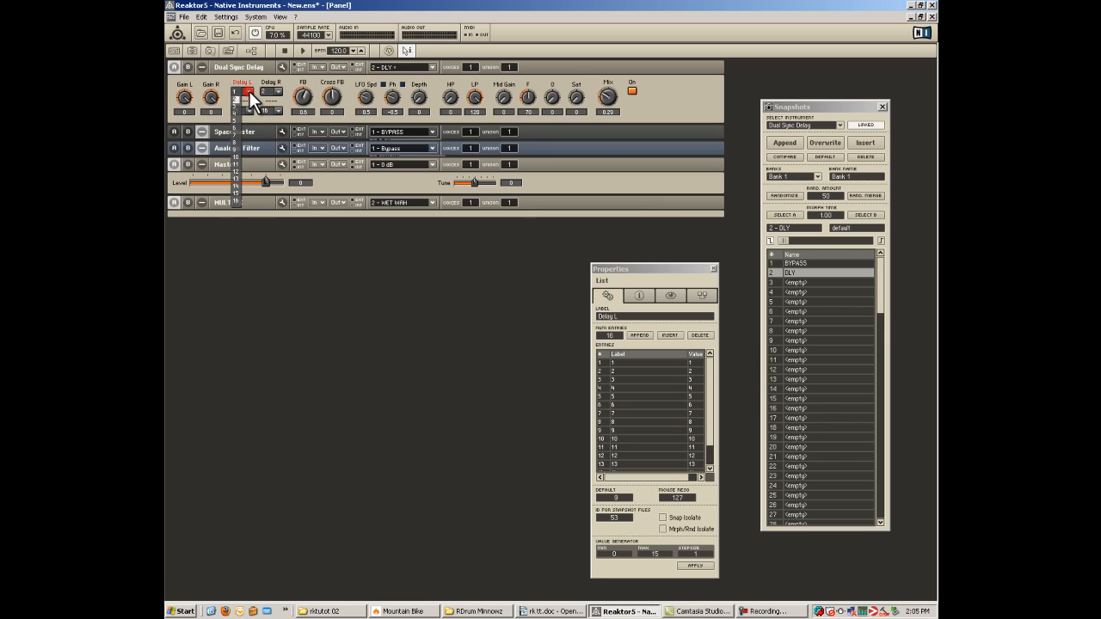
{"action": "left_click", "coordinate": [235, 140]}
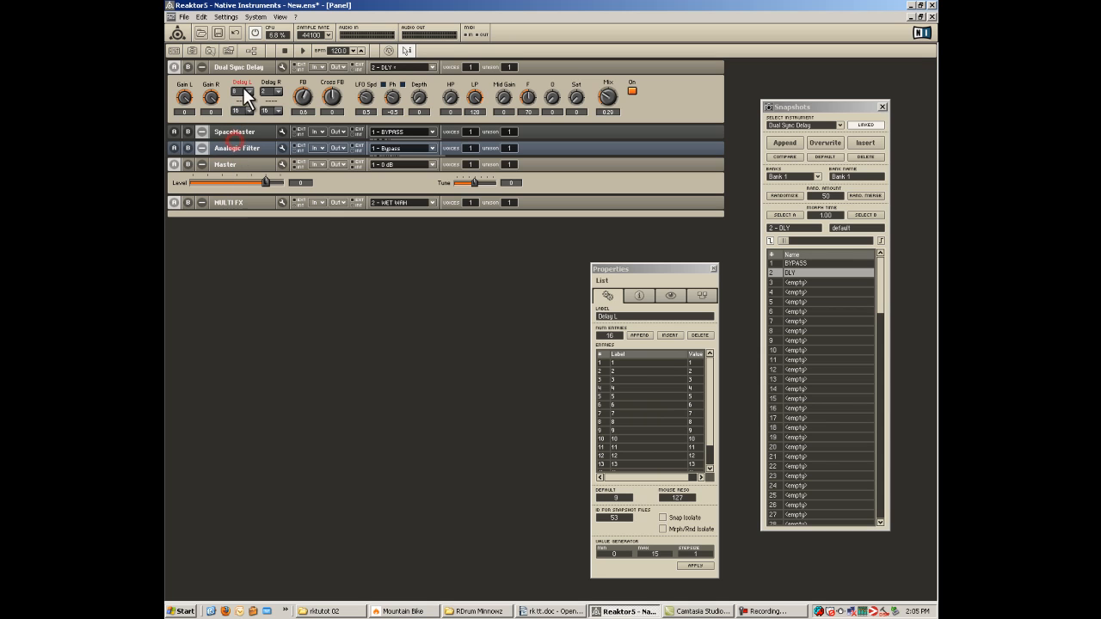
{"action": "left_click", "coordinate": [248, 110]}
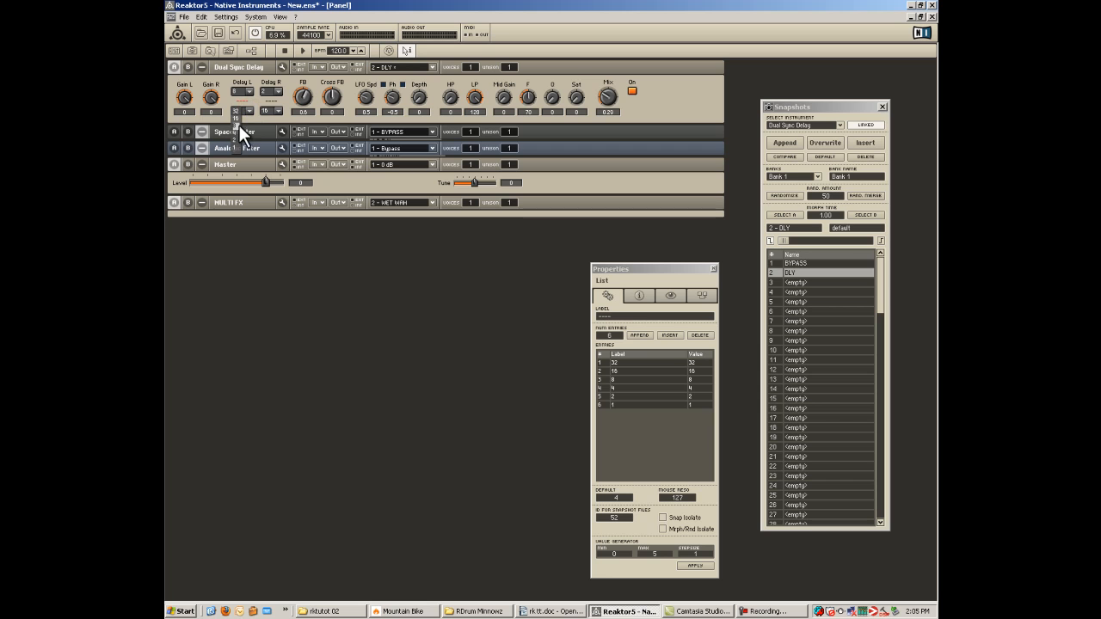
{"action": "left_click", "coordinate": [278, 92]}
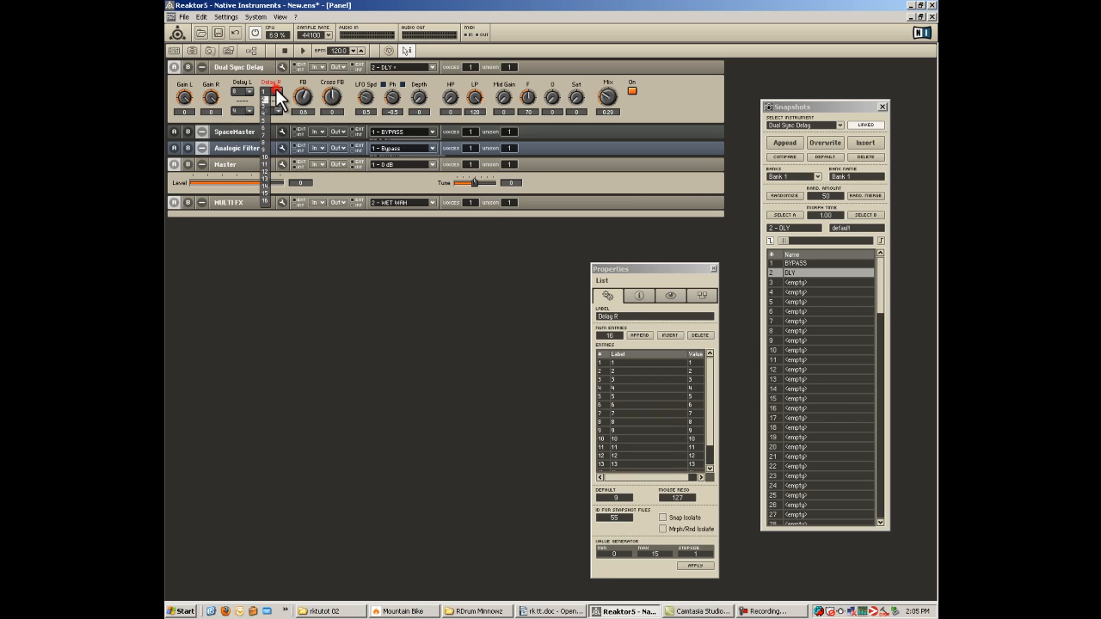
{"action": "left_click", "coordinate": [267, 144]}
{"action": "left_click", "coordinate": [278, 110]}
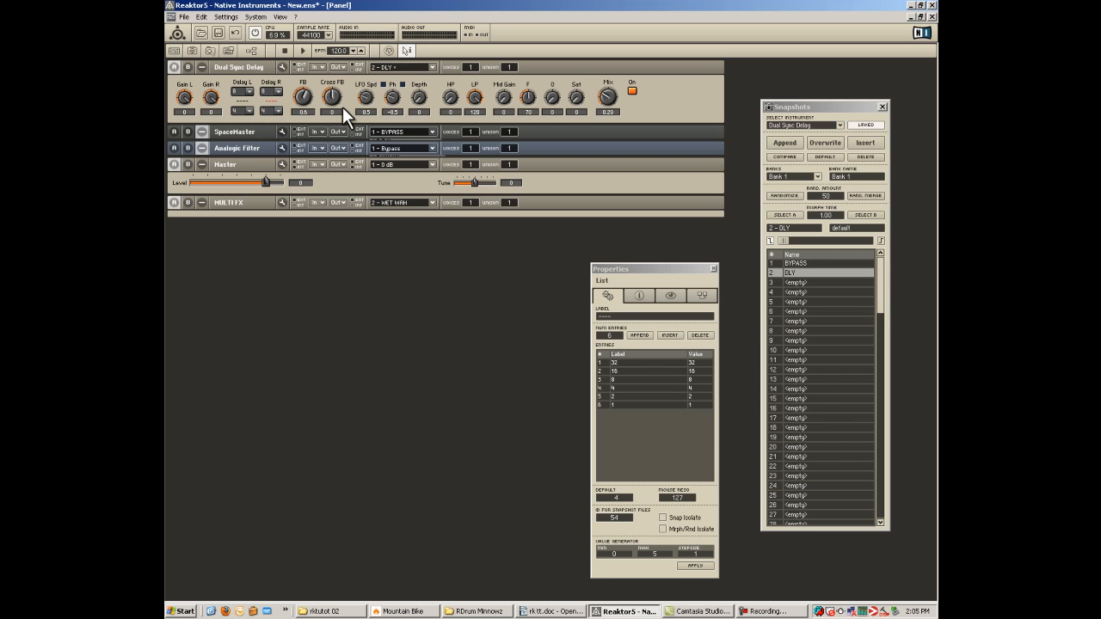
Set the delay's Mix to 0.5 and feedback to 1, and append the settings as a snapshot named 2BAR.
{"action": "left_click_drag", "start_coordinate": [609, 98], "coordinate": [613, 81]}
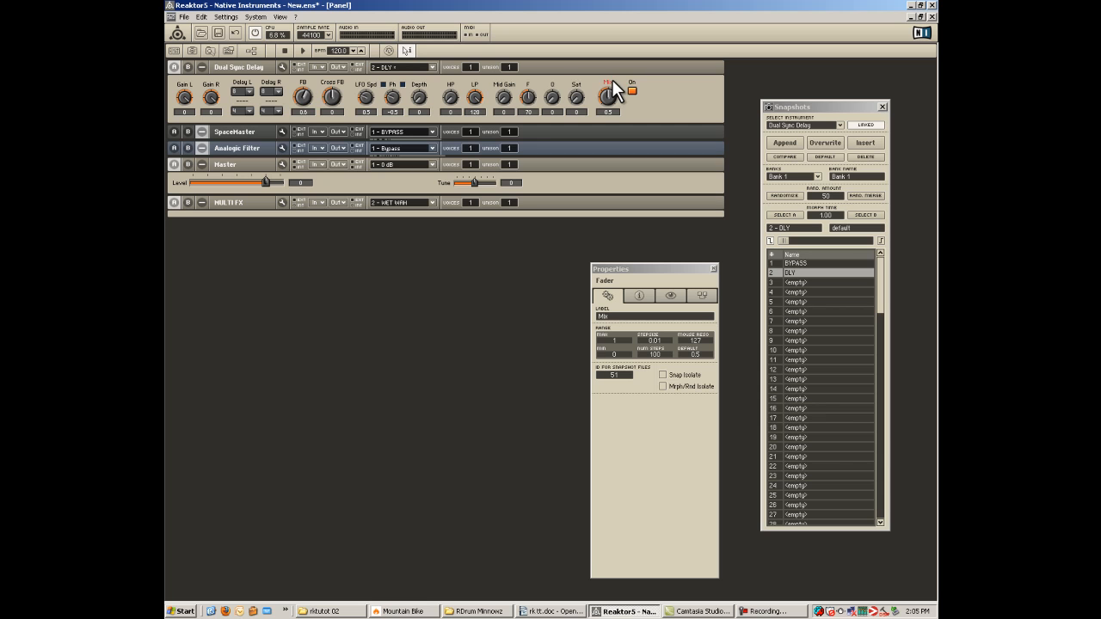
{"action": "left_click_drag", "start_coordinate": [309, 96], "coordinate": [305, 47]}
{"action": "left_click", "coordinate": [796, 142]}
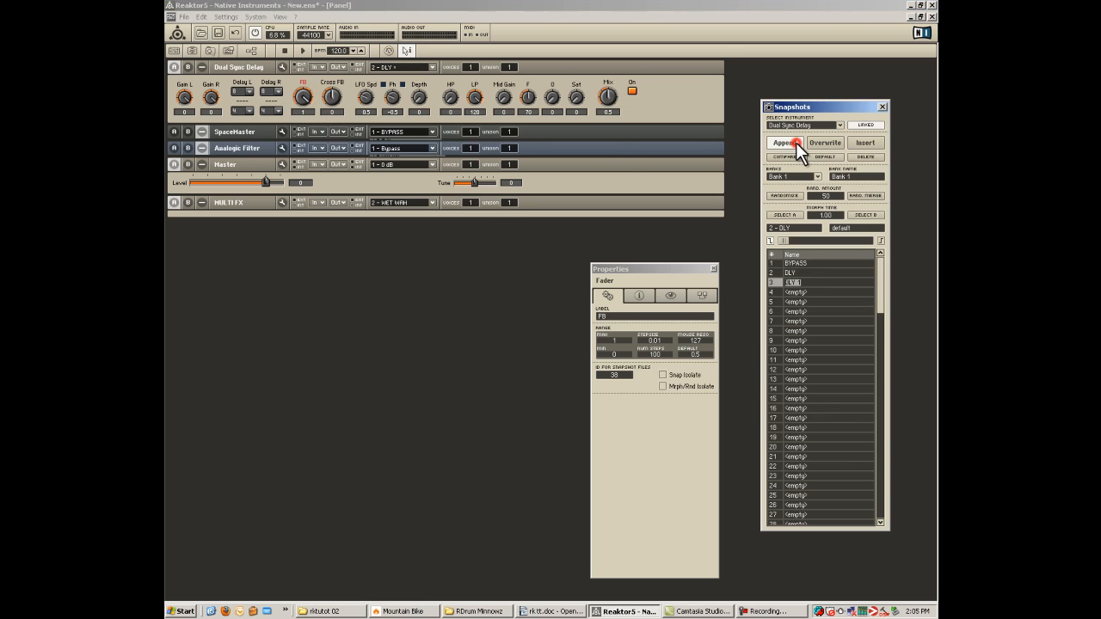
{"action": "type", "text": "2BAR"}
{"action": "key", "text": "Return"}
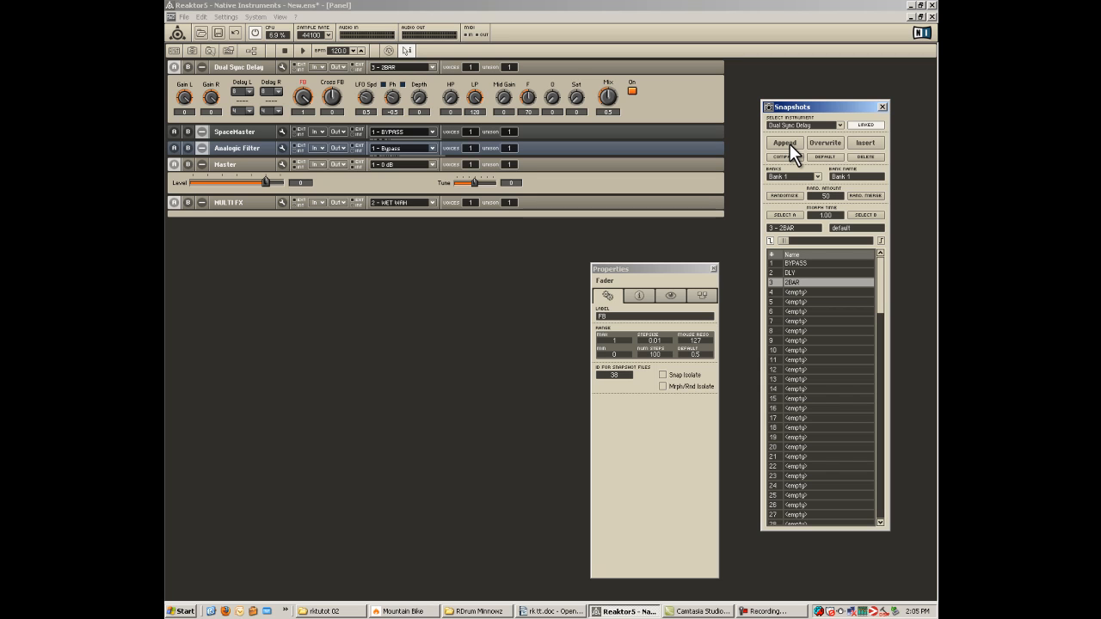
Turn the delay off with feedback at 0, and append this state as a snapshot named 2BAR OFF.
{"action": "left_click", "coordinate": [633, 89]}
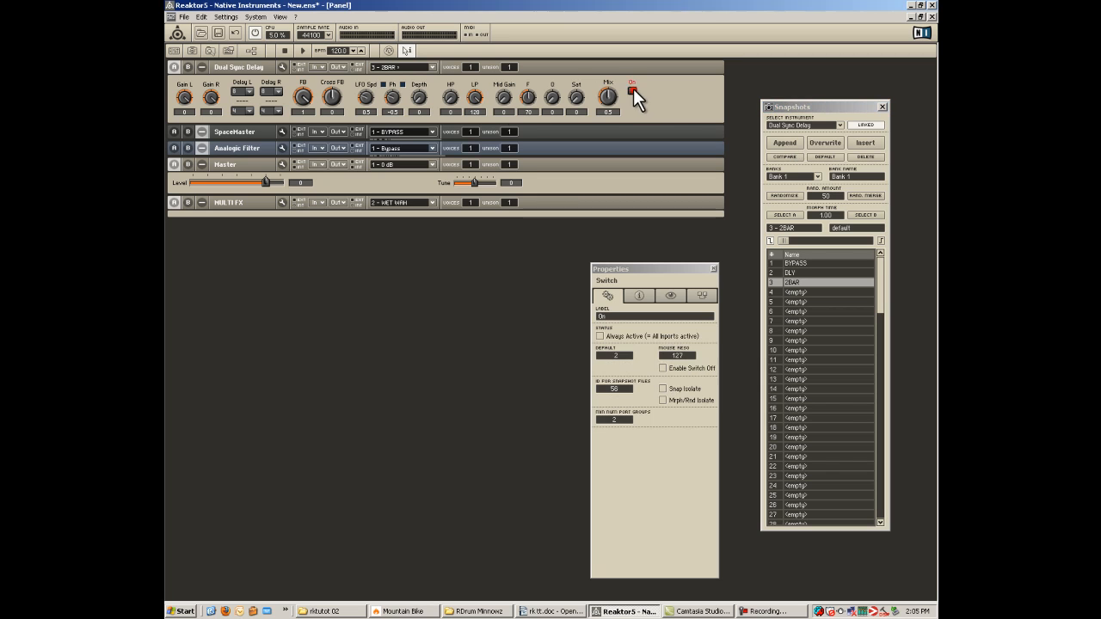
{"action": "left_click_drag", "start_coordinate": [306, 90], "coordinate": [294, 202]}
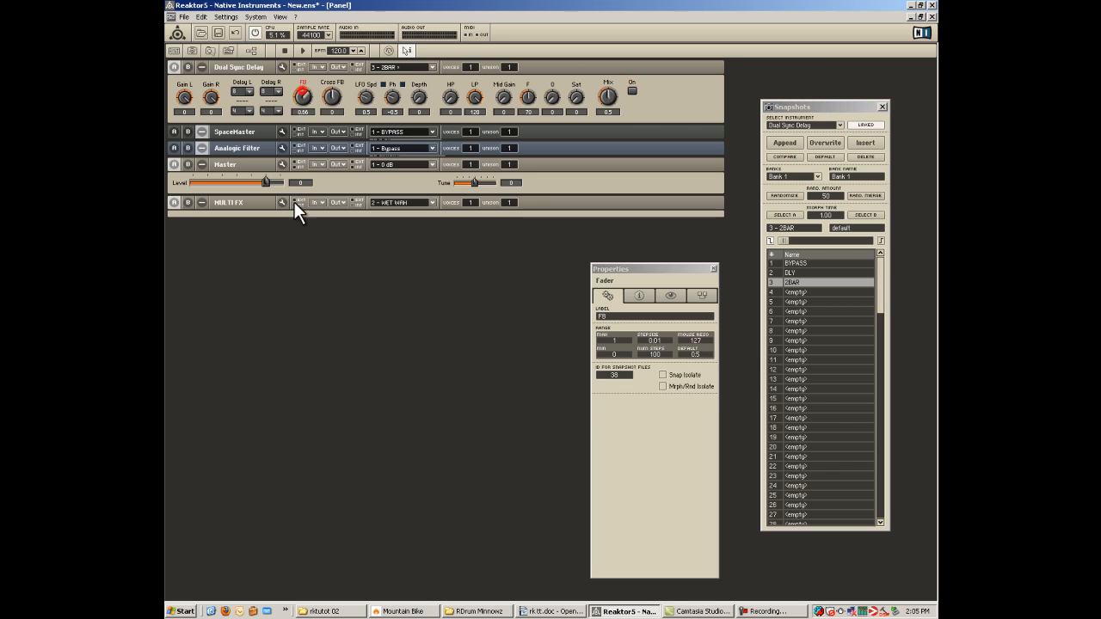
{"action": "left_click", "coordinate": [792, 142]}
{"action": "left_click", "coordinate": [800, 293]}
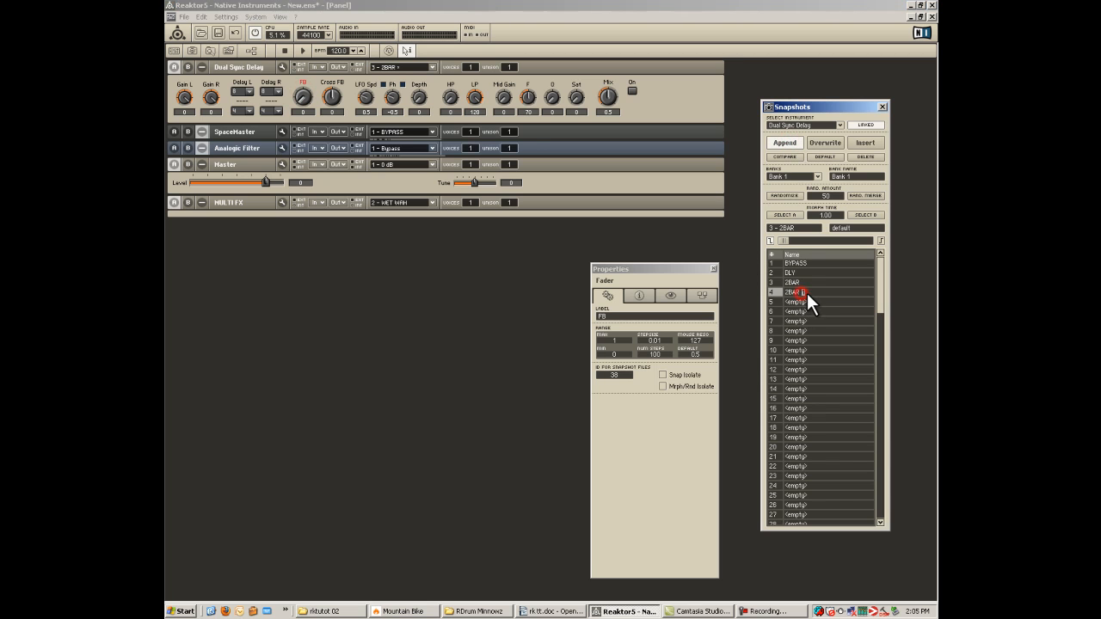
{"action": "key", "text": "Return"}
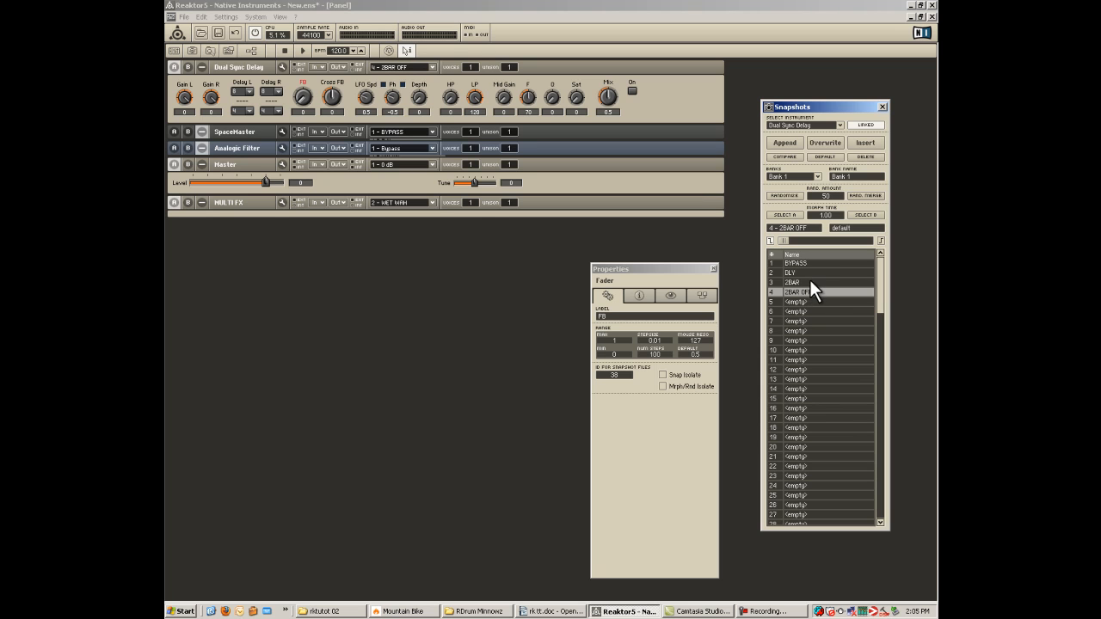
Load the 2BAR snapshot for the delay, Room Middle for SpaceMaster and LFO Wah for the Analogic Filter.
{"action": "left_click", "coordinate": [809, 280]}
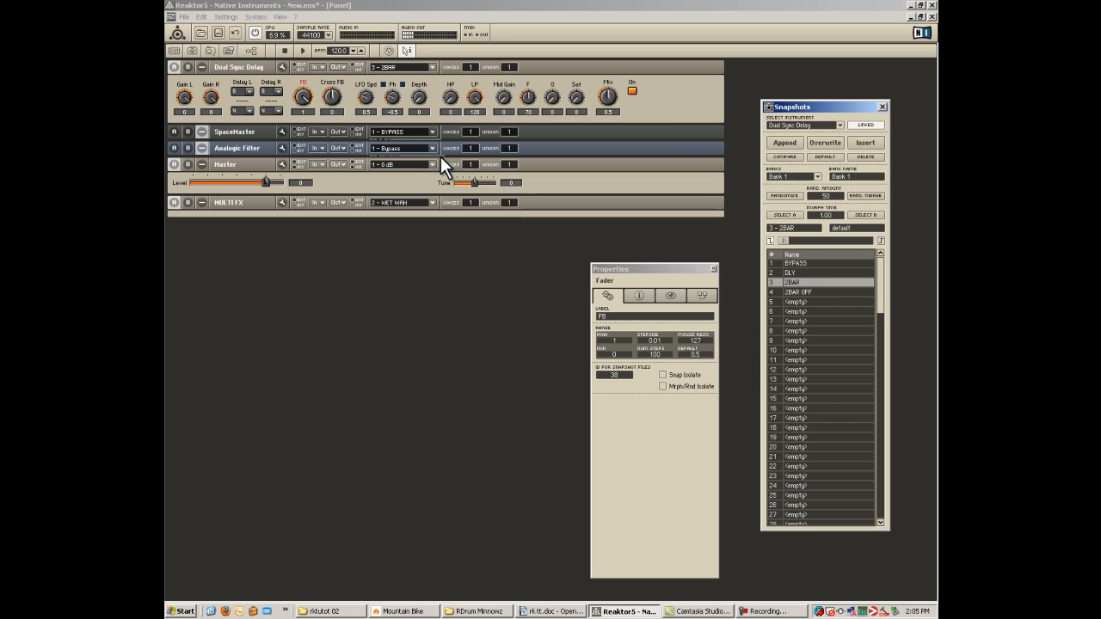
{"action": "left_click", "coordinate": [400, 133]}
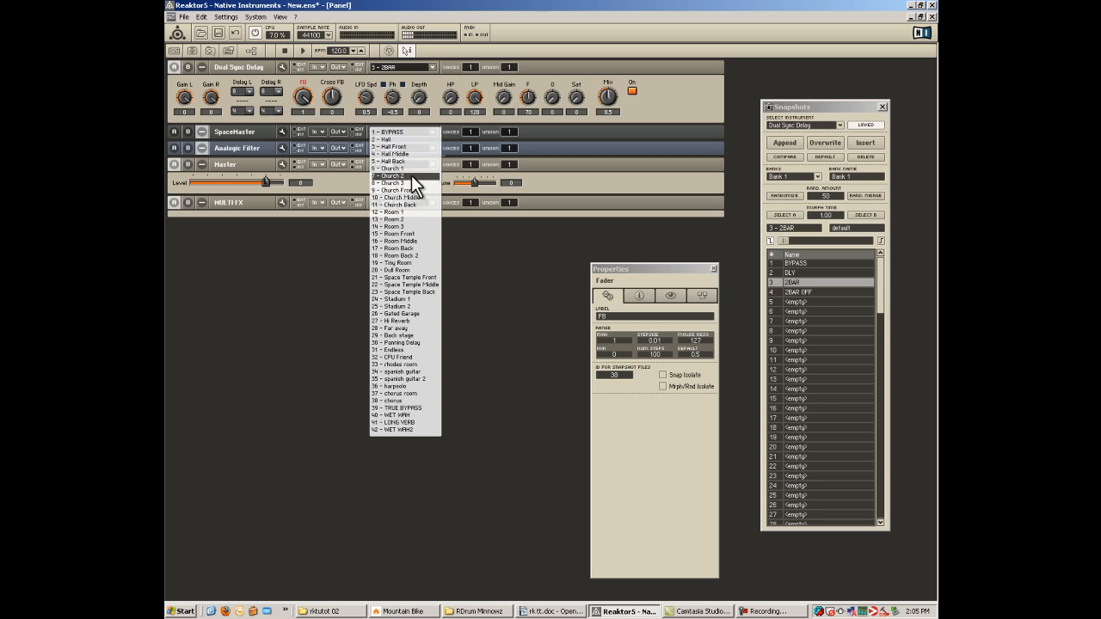
{"action": "left_click", "coordinate": [417, 242]}
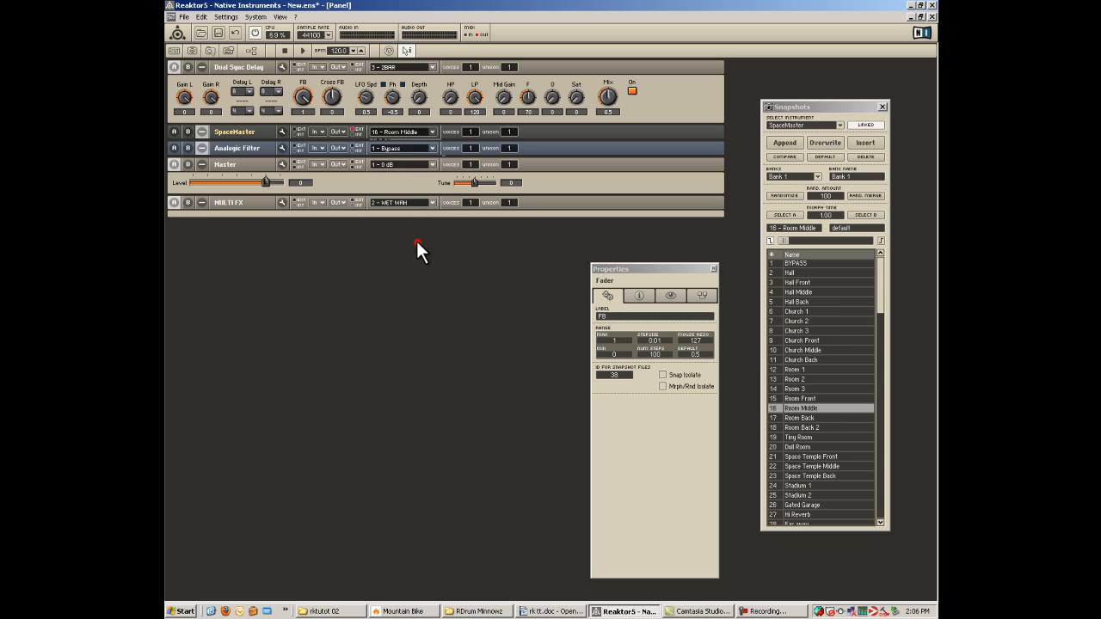
{"action": "left_click", "coordinate": [399, 147]}
{"action": "left_click", "coordinate": [416, 291]}
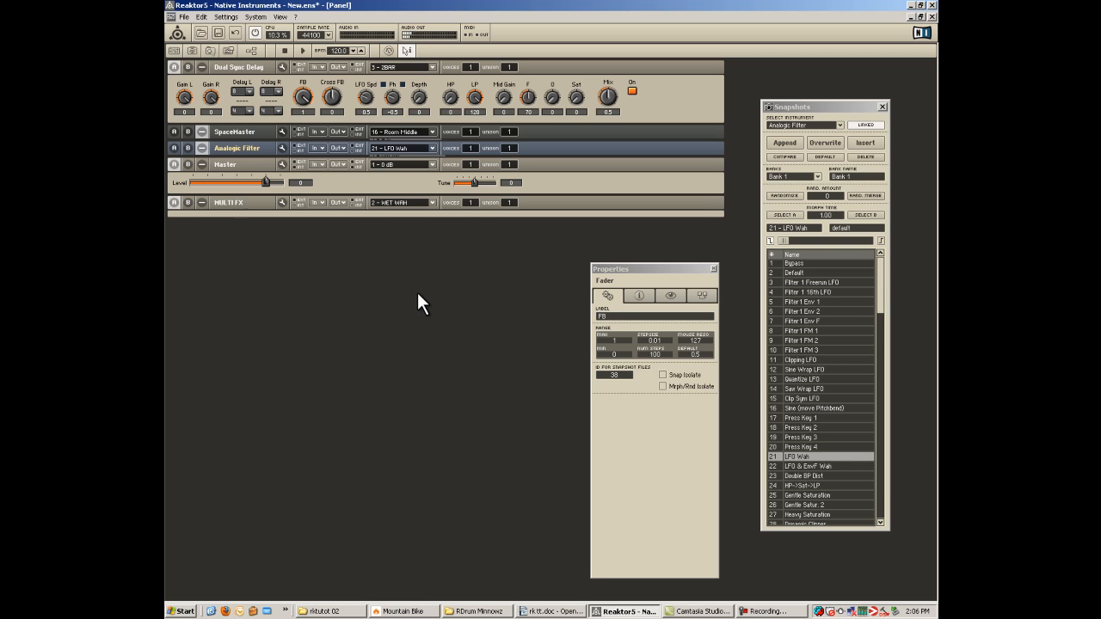
Expand the Analogic Filter panel, clear the Properties window out of its way, and set the LFO Freq to about 60.
{"action": "left_click", "coordinate": [203, 147]}
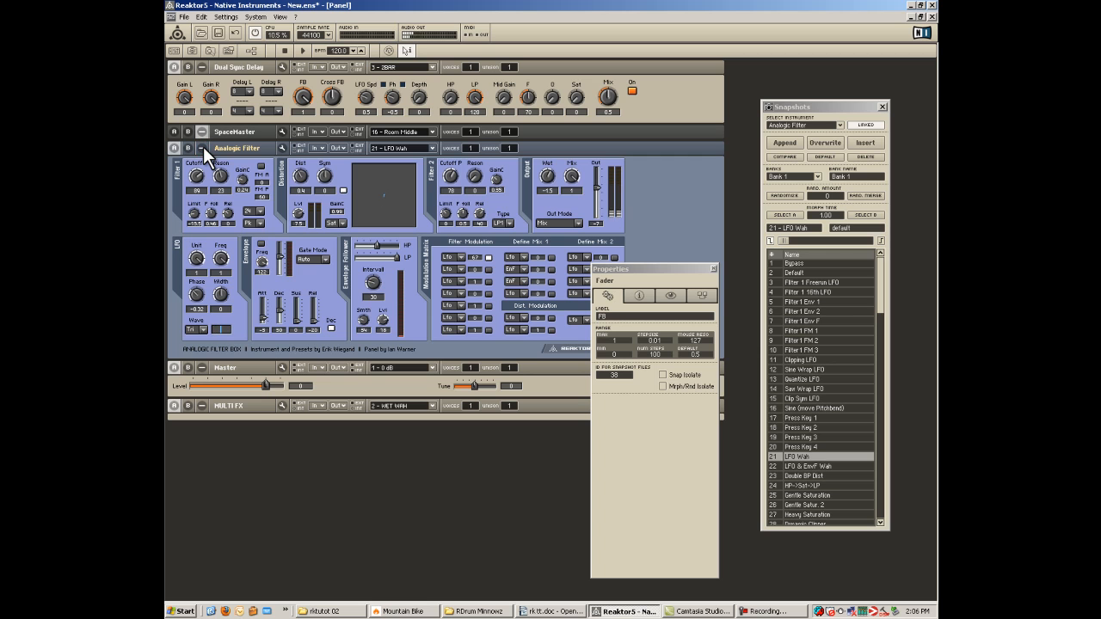
{"action": "left_click_drag", "start_coordinate": [670, 273], "coordinate": [883, 270]}
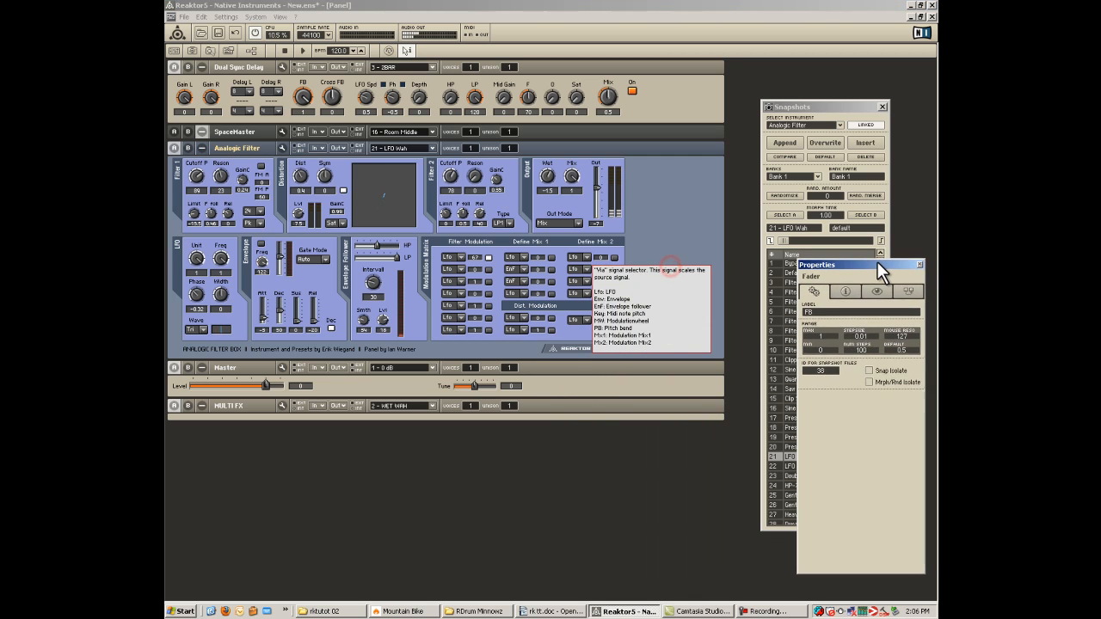
{"action": "left_click", "coordinate": [220, 259]}
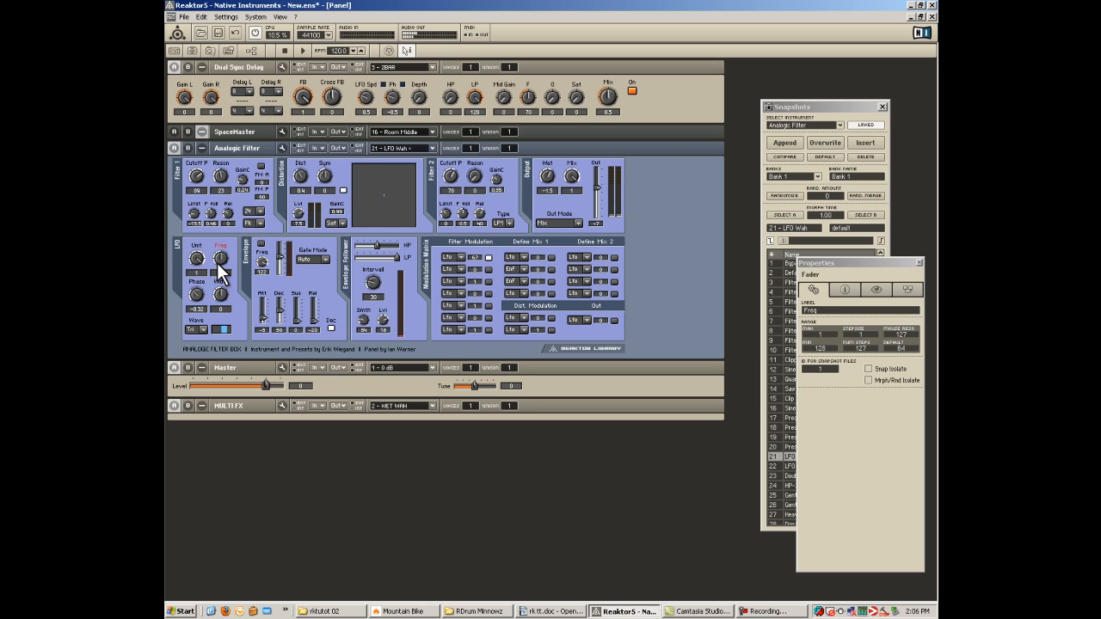
Change the Analogic Filter's Filter 2 type and lower the cutoff of both filters, finishing with the panel collapsed.
{"action": "mouse_move", "coordinate": [200, 184]}
{"action": "left_mouse_down"}
{"action": "mouse_move", "coordinate": [198, 222]}
{"action": "mouse_move", "coordinate": [197, 191]}
{"action": "left_mouse_up"}
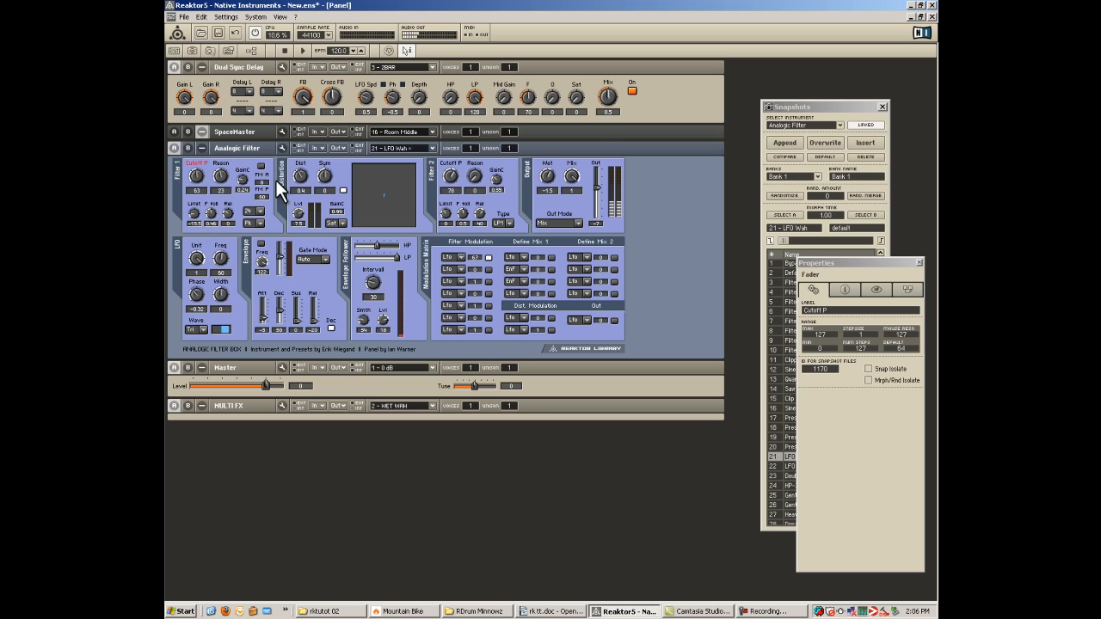
{"action": "left_click", "coordinate": [507, 223]}
{"action": "left_click", "coordinate": [502, 195]}
{"action": "left_click_drag", "start_coordinate": [450, 176], "coordinate": [451, 213]}
{"action": "mouse_move", "coordinate": [197, 177]}
{"action": "left_mouse_down"}
{"action": "mouse_move", "coordinate": [198, 231]}
{"action": "mouse_move", "coordinate": [198, 198]}
{"action": "left_mouse_up"}
{"action": "left_click", "coordinate": [201, 148]}
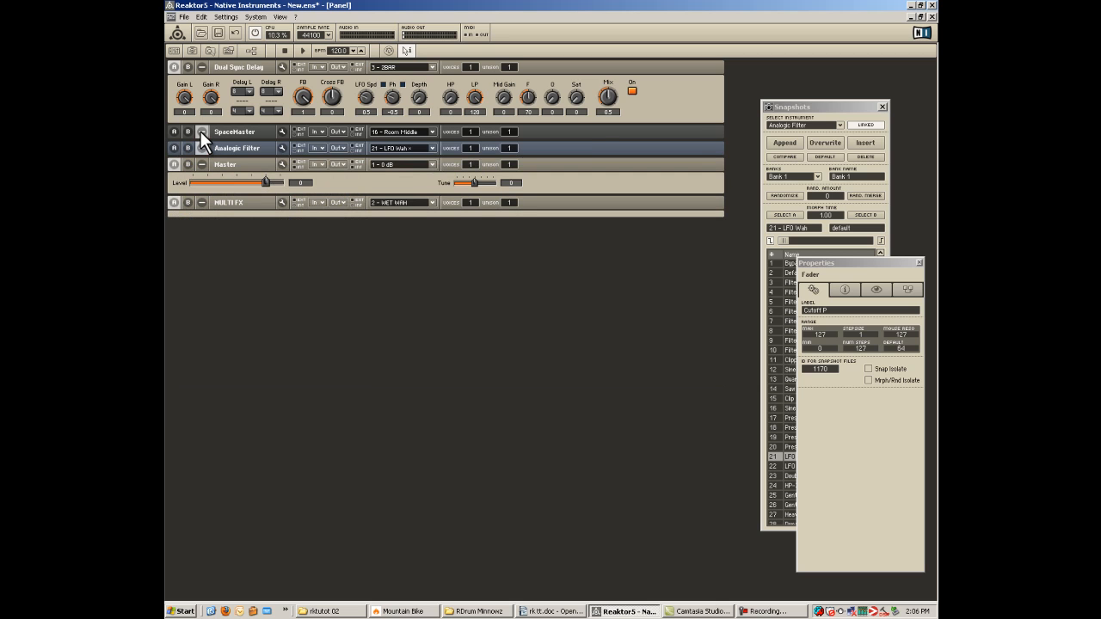
Try the Room Front and Stadium 1 snapshots on SpaceMaster and LP 4P PB+ModW on the Analogic Filter.
{"action": "left_click", "coordinate": [409, 130]}
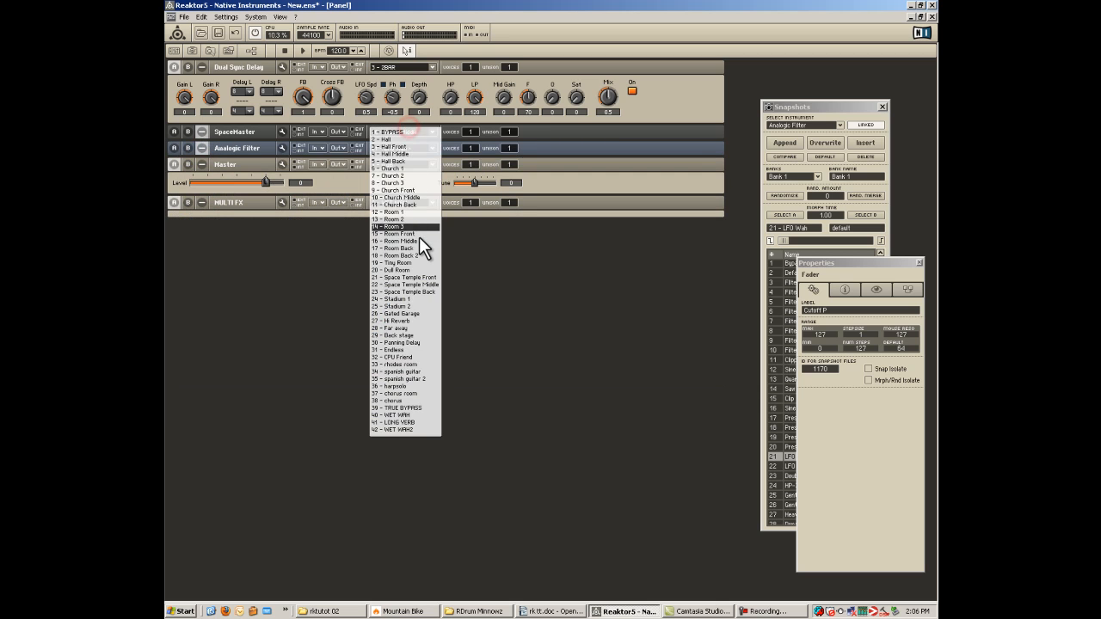
{"action": "left_click", "coordinate": [419, 235]}
{"action": "left_click", "coordinate": [393, 149]}
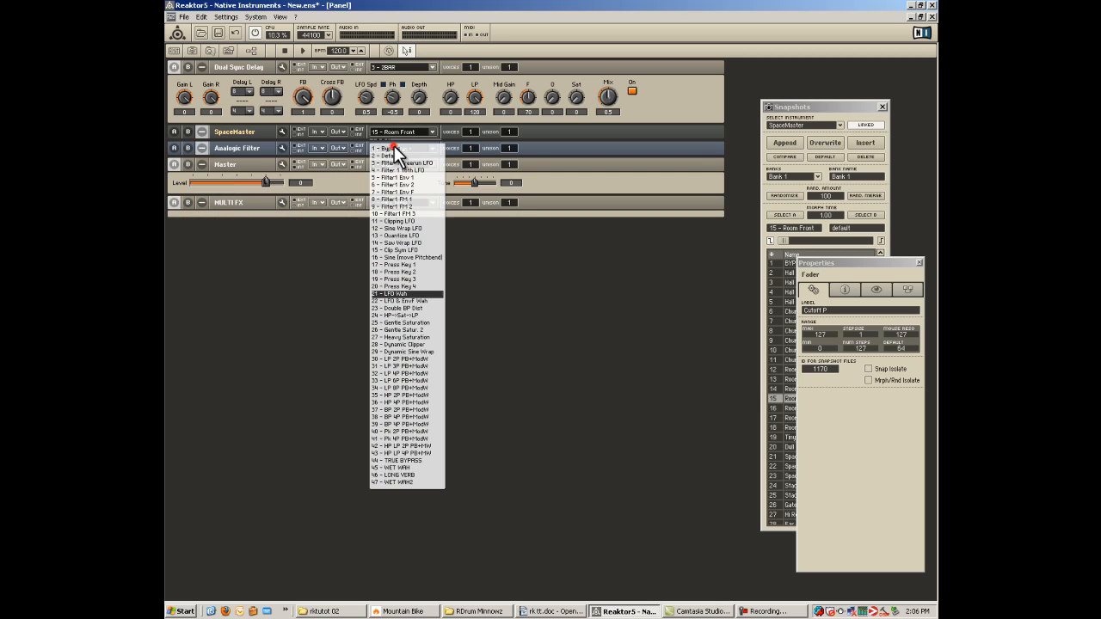
{"action": "left_click", "coordinate": [416, 371]}
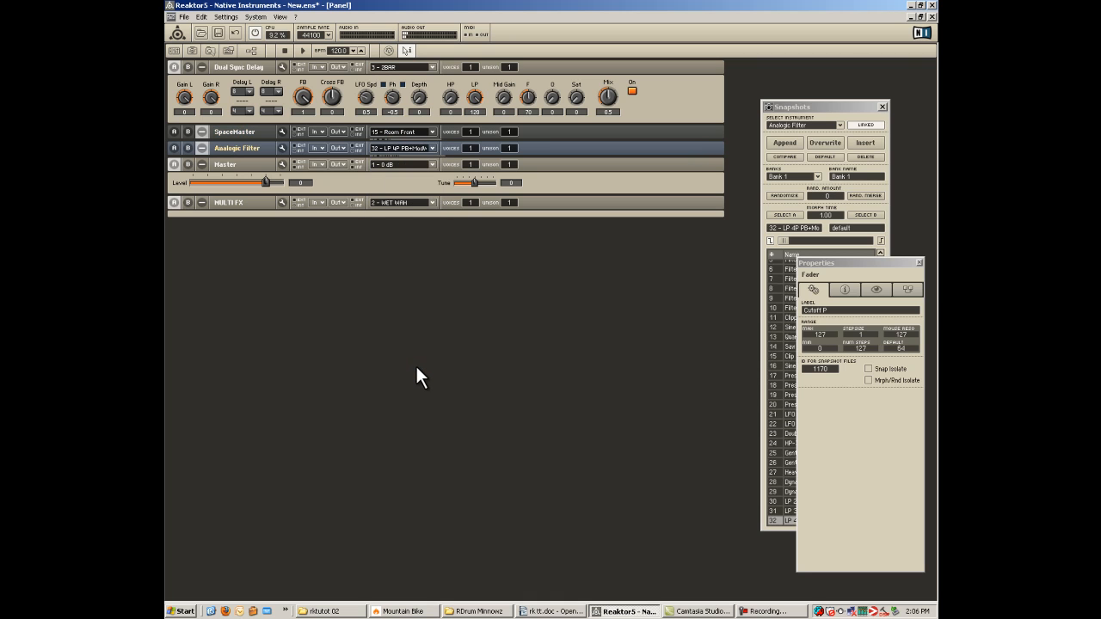
{"action": "left_click", "coordinate": [404, 131]}
{"action": "left_click", "coordinate": [405, 299]}
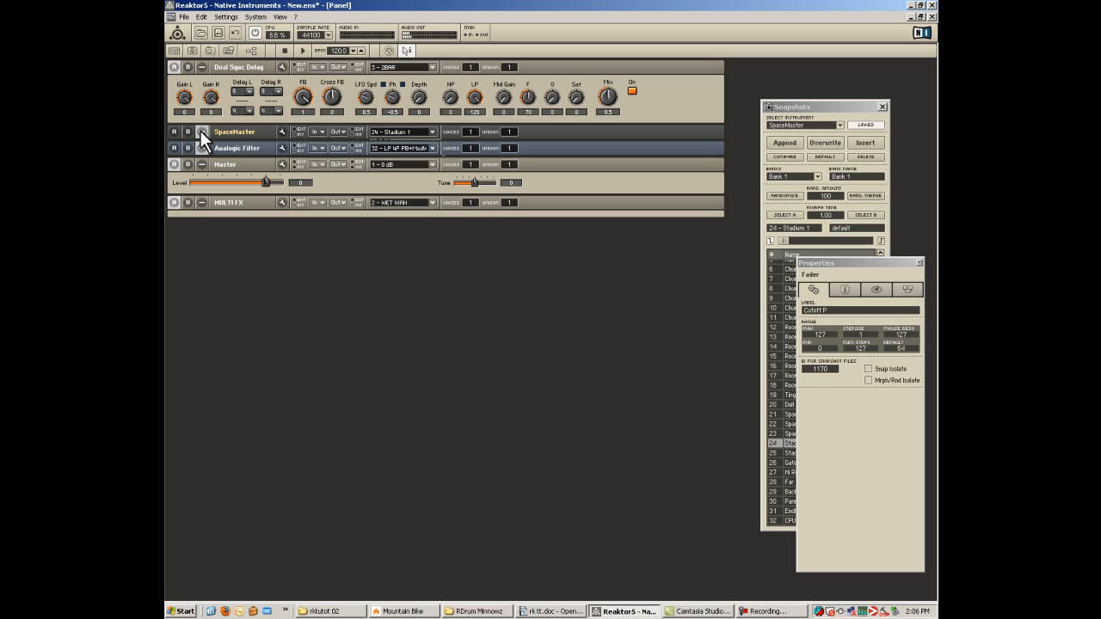
Set both Delay L and Delay R of the Dual Sync Delay to 16, keeping the delay switched on.
{"action": "left_click", "coordinate": [255, 101]}
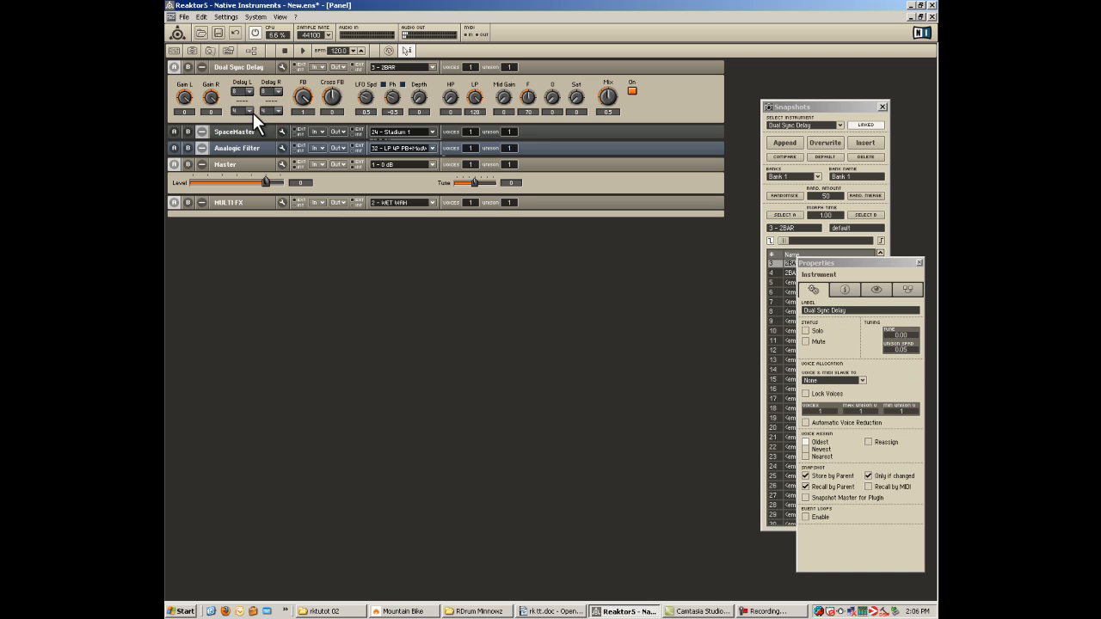
{"action": "left_click", "coordinate": [250, 109]}
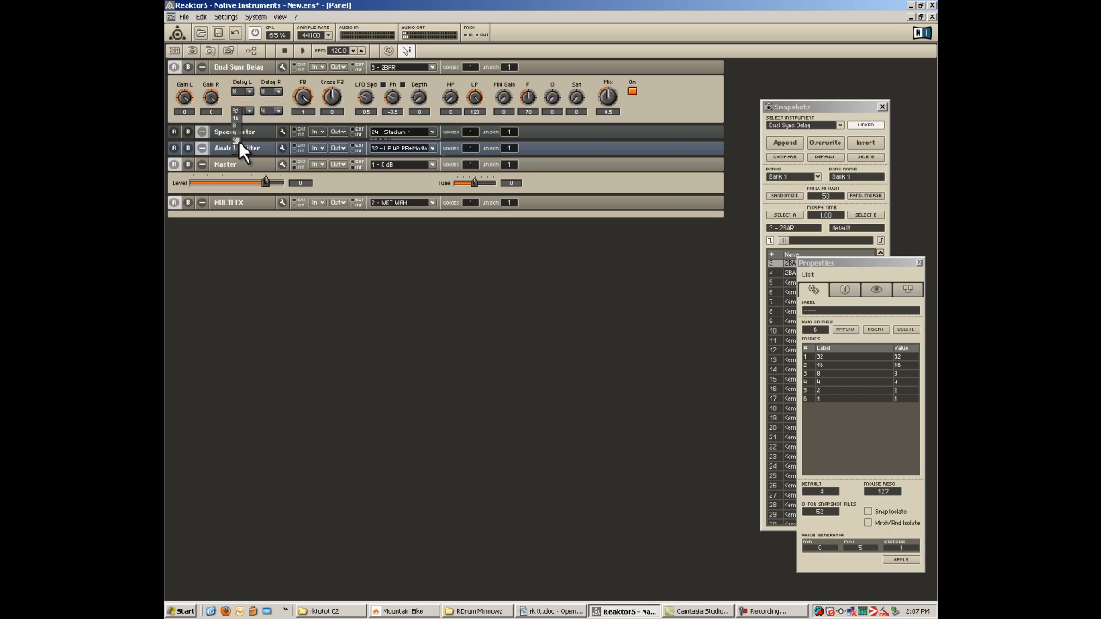
{"action": "left_click", "coordinate": [249, 88]}
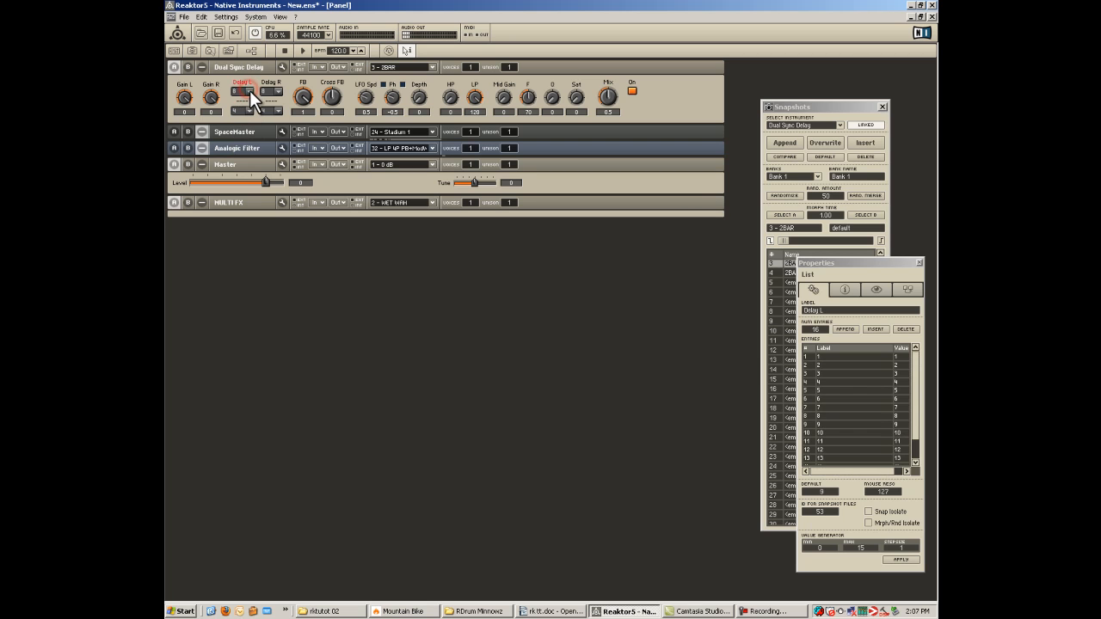
{"action": "left_click", "coordinate": [250, 90]}
{"action": "left_click", "coordinate": [238, 200]}
{"action": "left_click", "coordinate": [278, 91]}
{"action": "left_click", "coordinate": [266, 199]}
{"action": "left_click", "coordinate": [631, 88]}
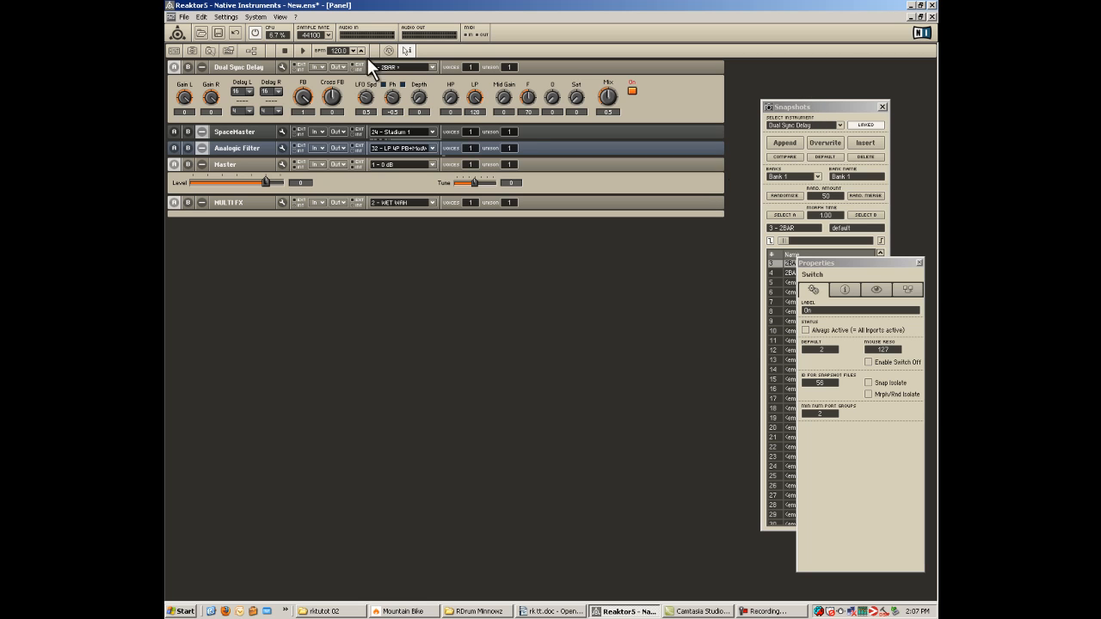
Open the Dual Sync Delay's structure down to the upper DF macro and select its Single Delay module.
{"action": "left_click", "coordinate": [238, 81]}
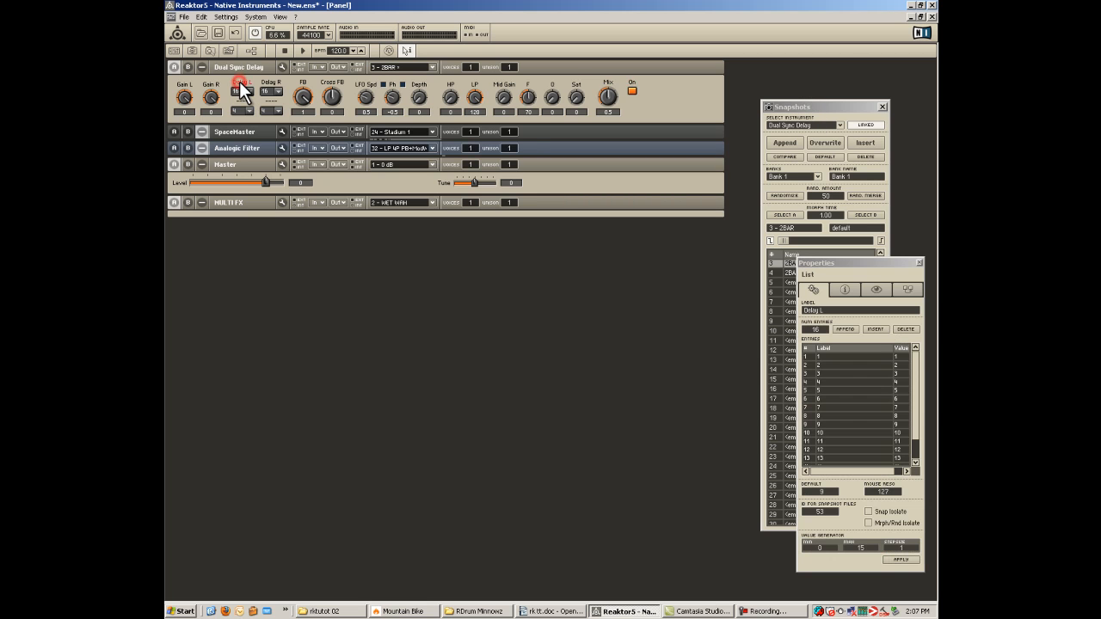
{"action": "left_click", "coordinate": [242, 89]}
{"action": "left_click", "coordinate": [244, 68]}
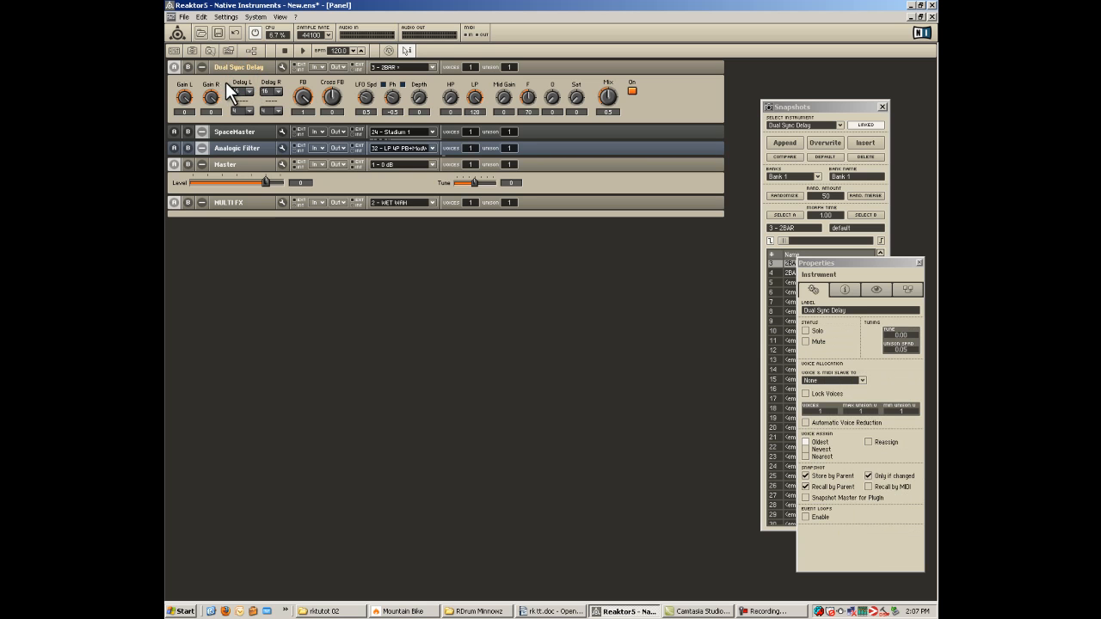
{"action": "double_click", "coordinate": [225, 82]}
{"action": "double_click", "coordinate": [243, 88]}
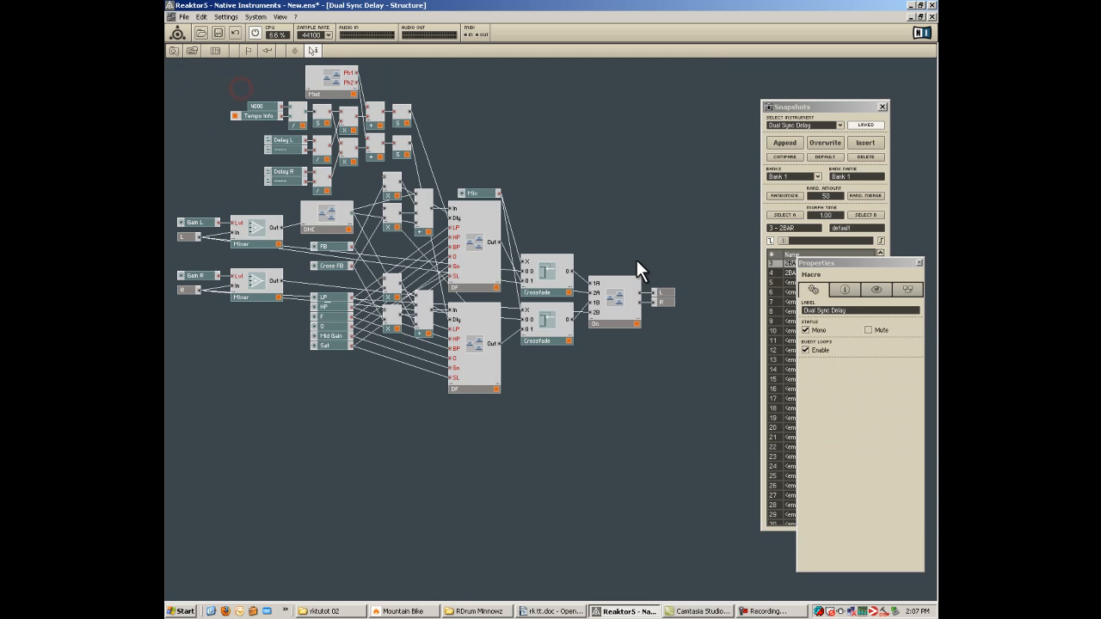
{"action": "double_click", "coordinate": [476, 234]}
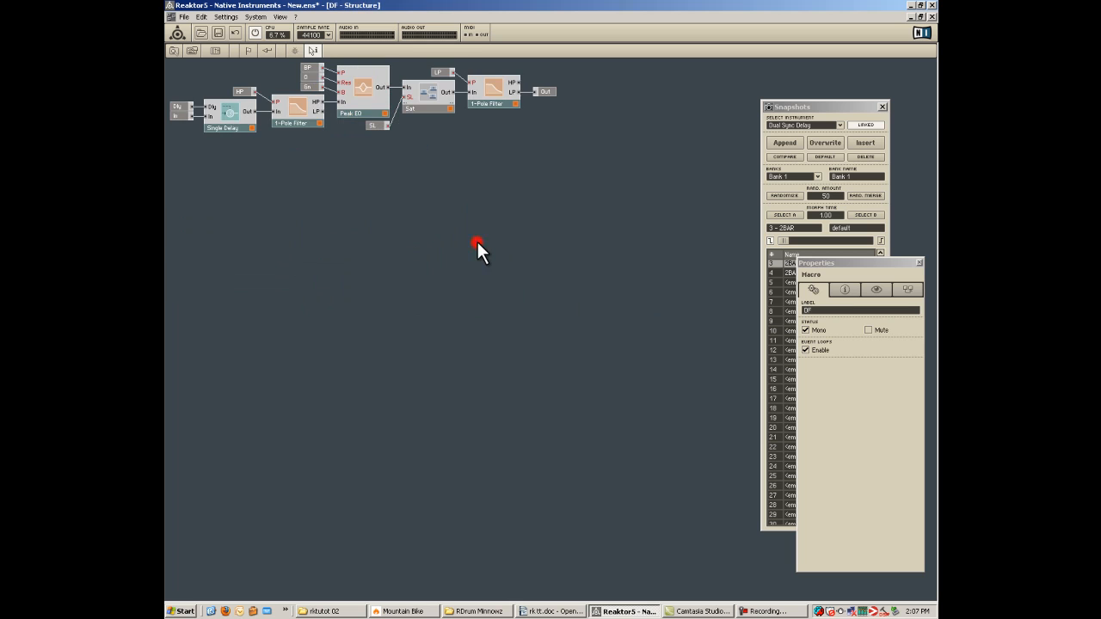
{"action": "left_click", "coordinate": [245, 117]}
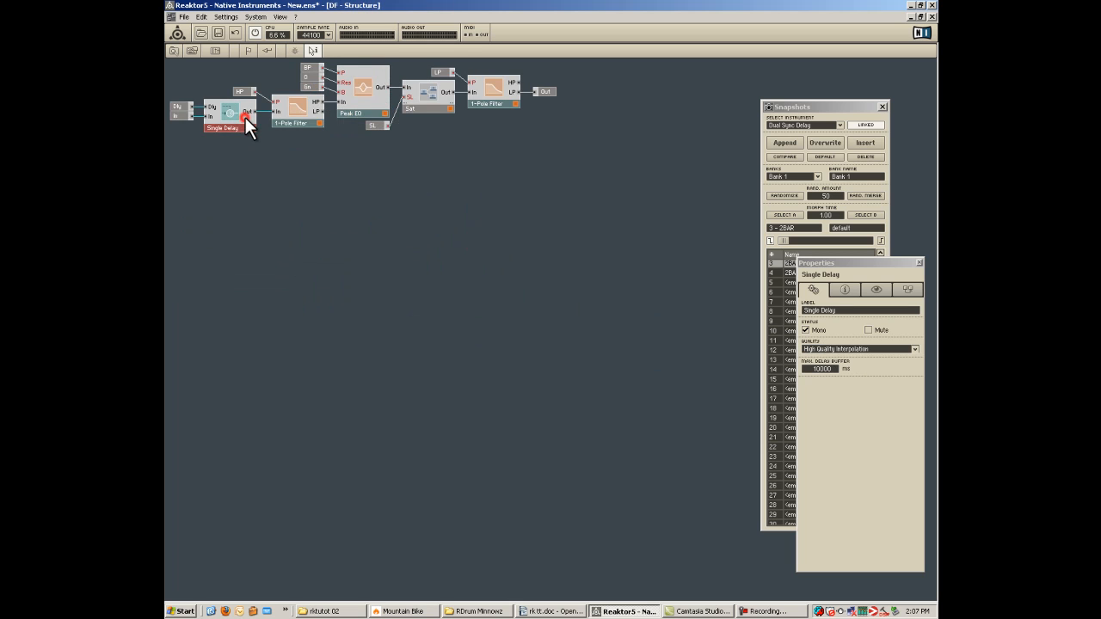
Set the maximum delay buffer of the upper DF macro's Single Delay to 20000 ms.
{"action": "left_click", "coordinate": [818, 368]}
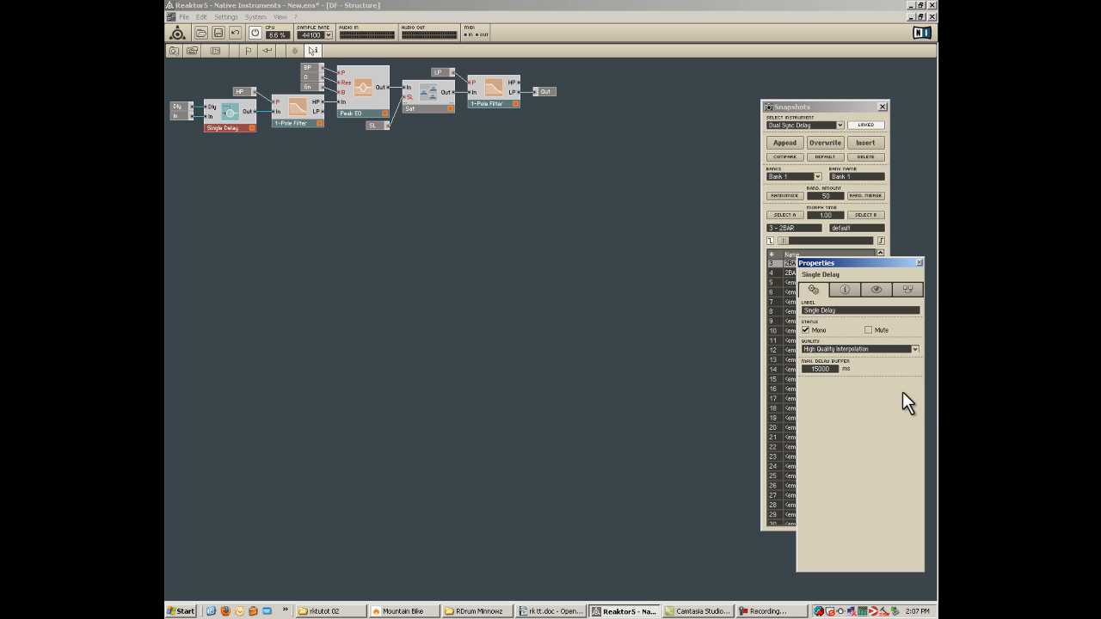
{"action": "key", "text": "BackSpace"}
{"action": "key", "text": "BackSpace"}
{"action": "key", "text": "BackSpace"}
{"action": "key", "text": "BackSpace"}
{"action": "key", "text": "BackSpace"}
{"action": "type", "text": "20000"}
{"action": "left_click", "coordinate": [514, 327]}
Set the lower DF macro's Single Delay maximum buffer to 20000 ms and return to the ensemble panel.
{"action": "double_click", "coordinate": [493, 324]}
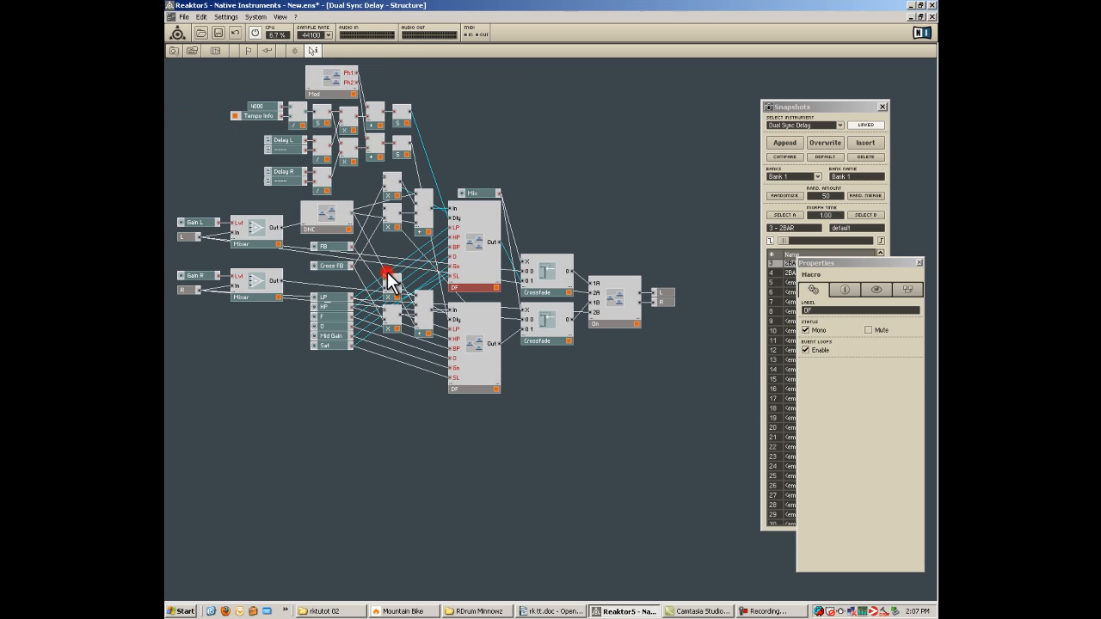
{"action": "double_click", "coordinate": [477, 341]}
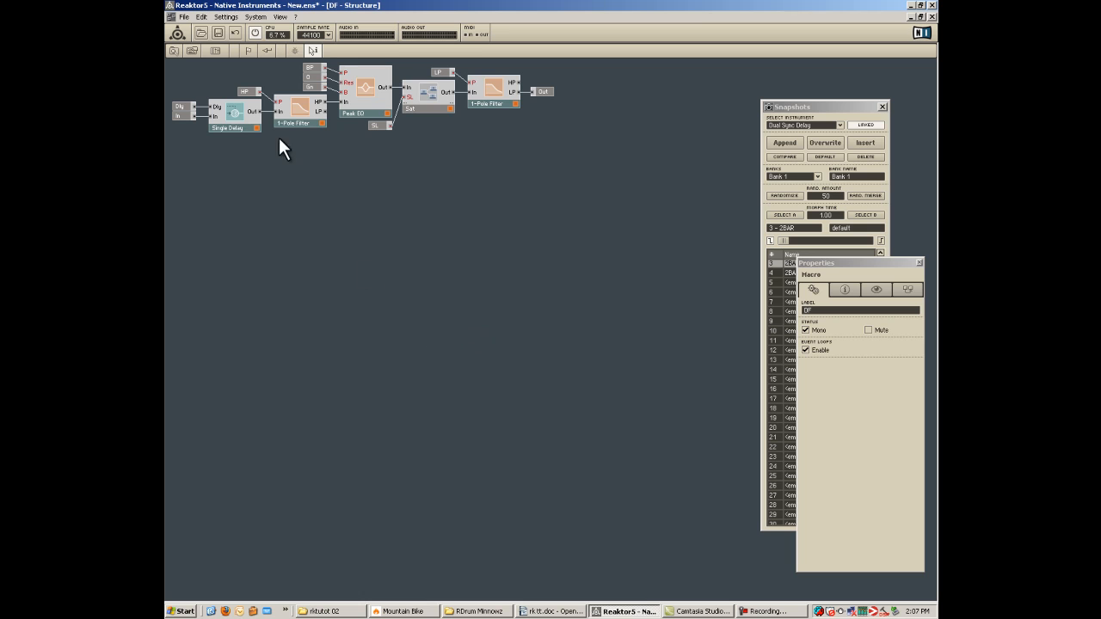
{"action": "left_click", "coordinate": [235, 117]}
{"action": "left_click", "coordinate": [831, 368]}
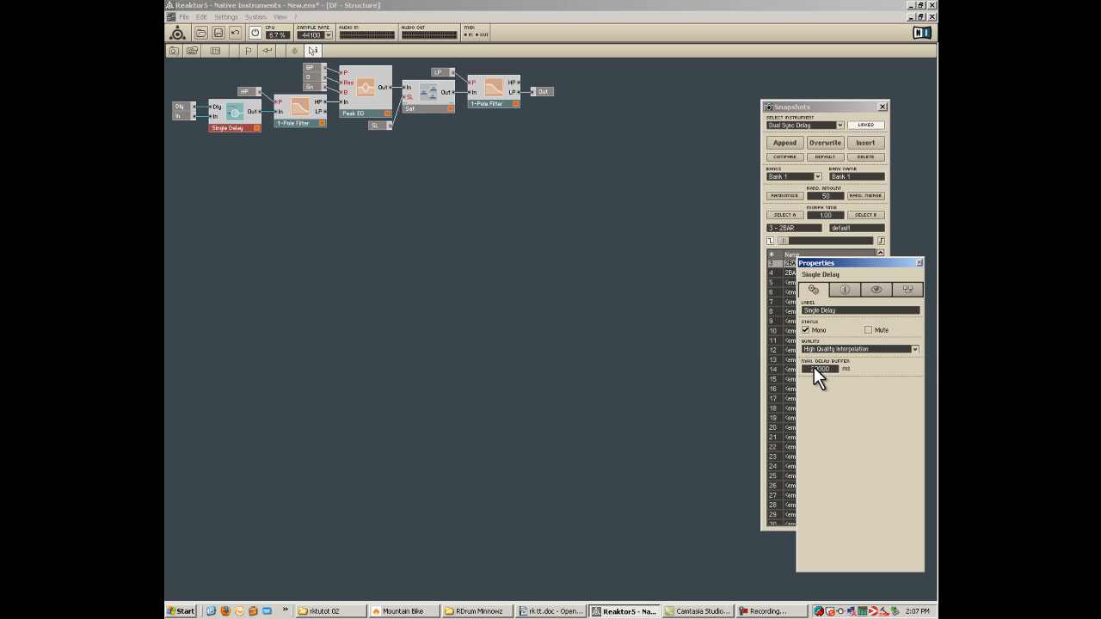
{"action": "double_click", "coordinate": [319, 345]}
{"action": "double_click", "coordinate": [326, 499]}
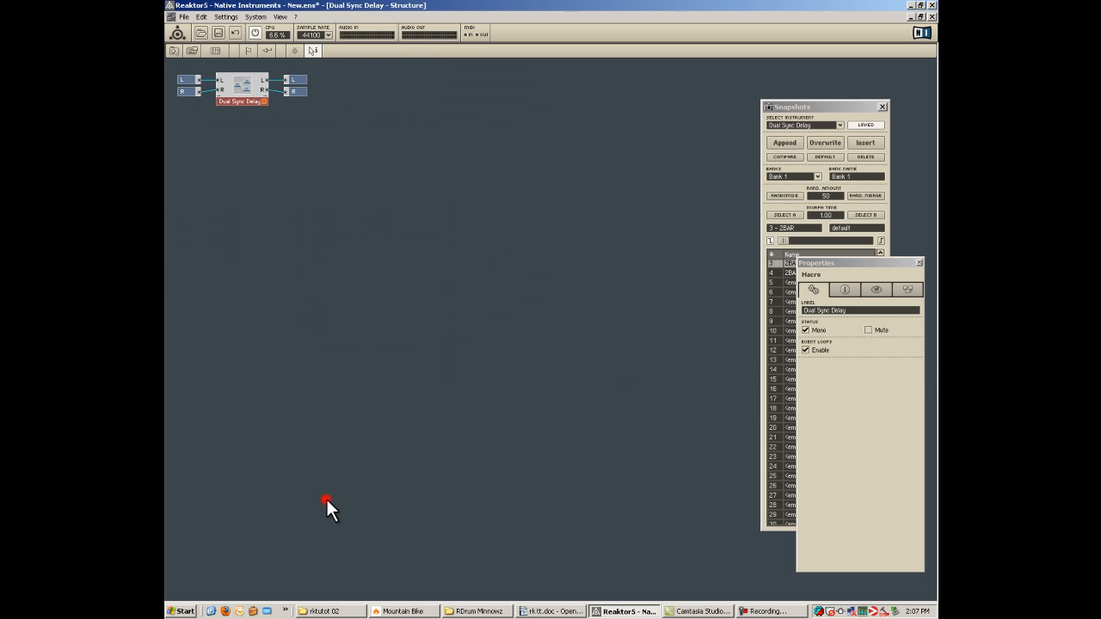
{"action": "double_click", "coordinate": [344, 412]}
{"action": "double_click", "coordinate": [343, 413]}
{"action": "double_click", "coordinate": [343, 413]}
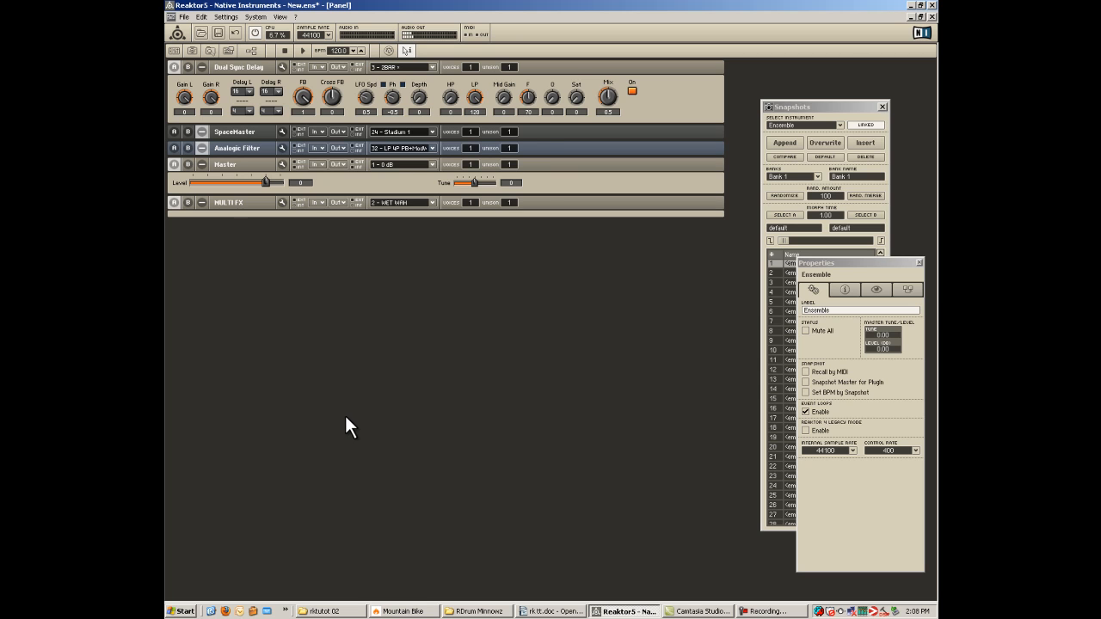
Set the delay's feedback to 0 and load the Bypass snapshots for SpaceMaster and the Analogic Filter.
{"action": "left_click", "coordinate": [303, 97]}
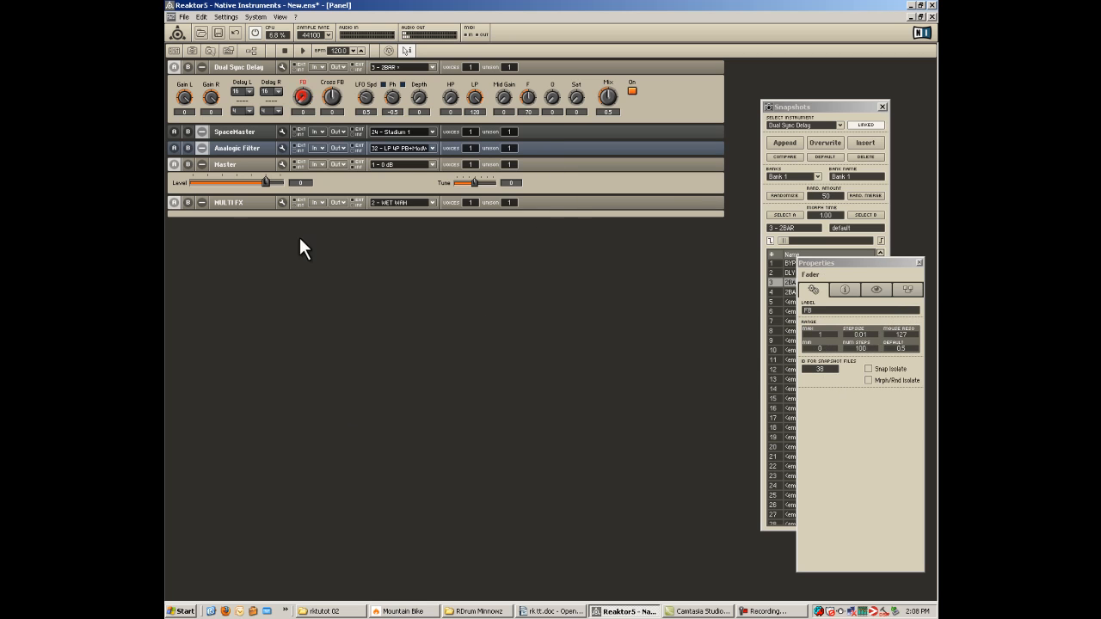
{"action": "left_click", "coordinate": [392, 133]}
{"action": "left_click", "coordinate": [392, 134]}
{"action": "left_click", "coordinate": [400, 149]}
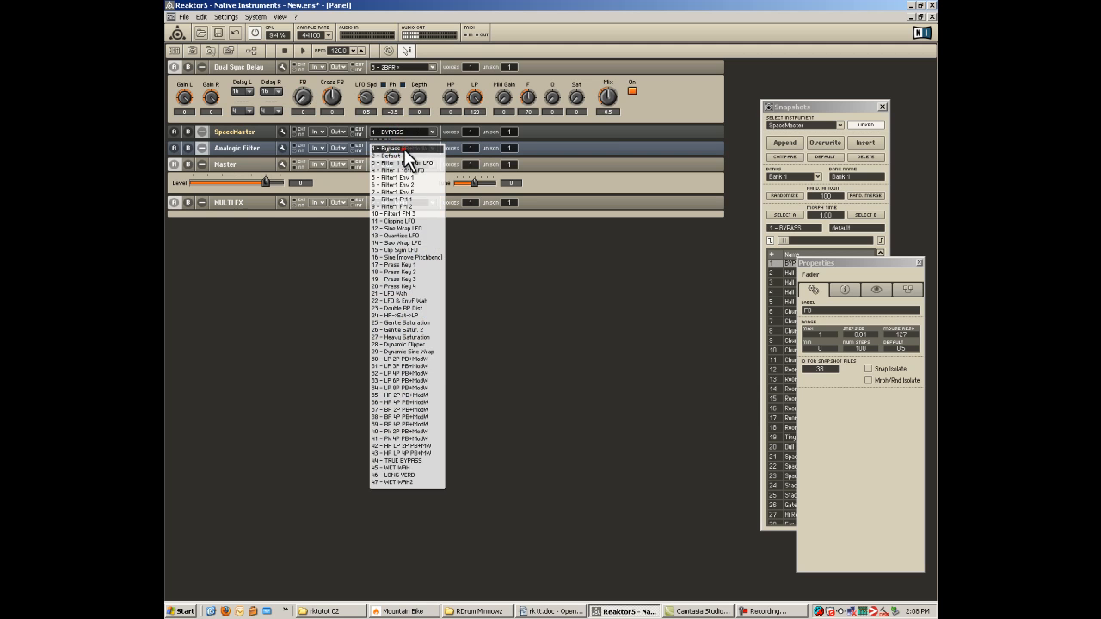
{"action": "left_click", "coordinate": [405, 149]}
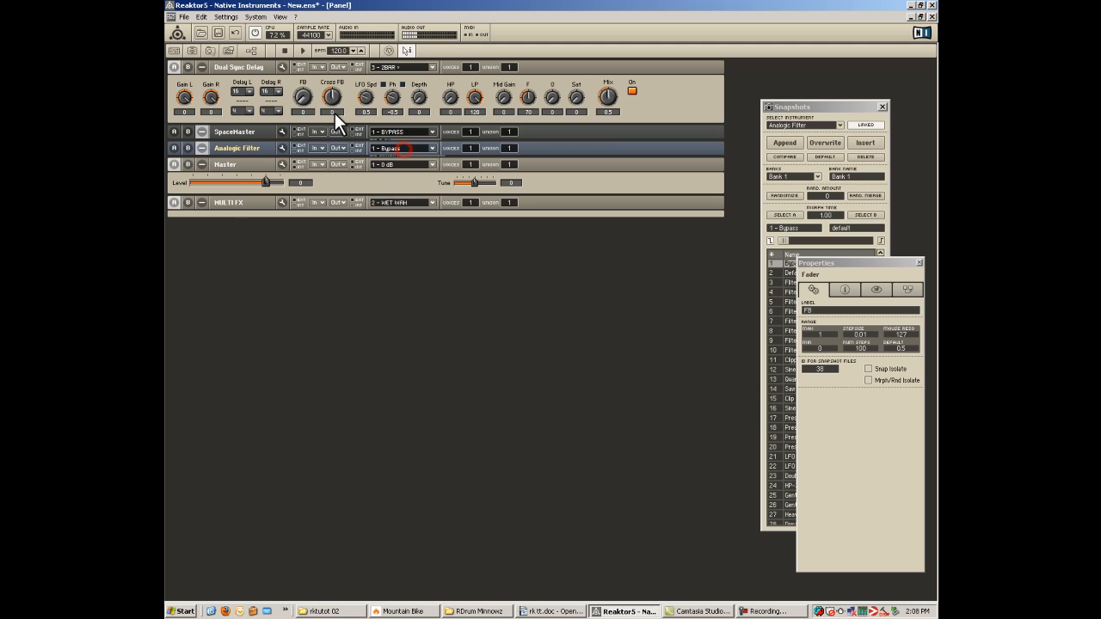
Move the Properties window clear of the snapshot list, set the delay's feedback to 1, and append the switched-on state as a snapshot named 4BAR.
{"action": "left_click", "coordinate": [633, 89]}
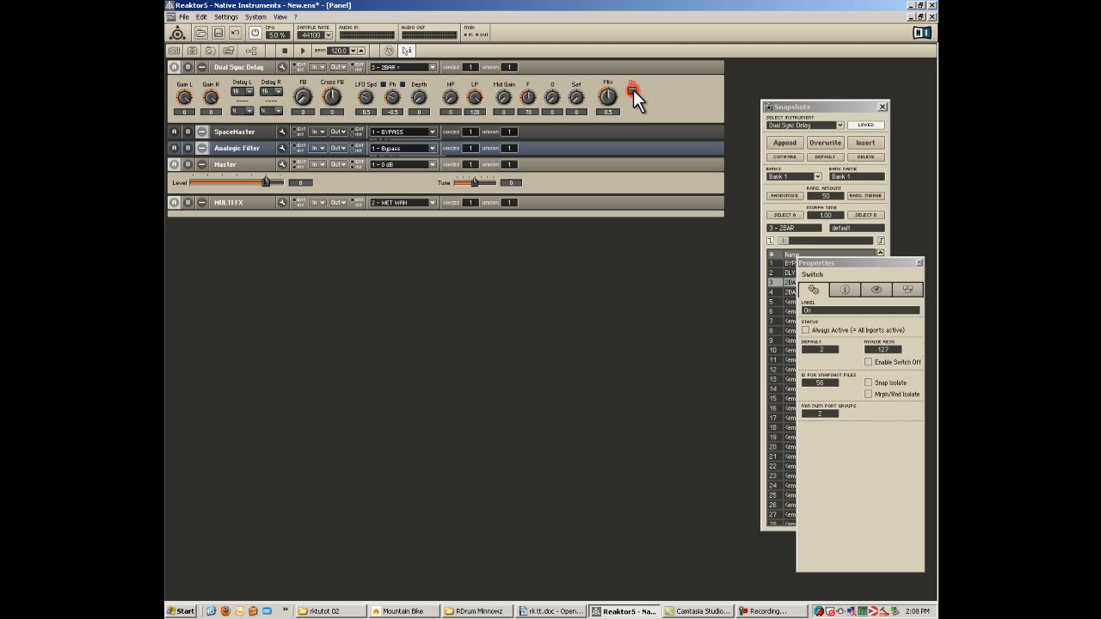
{"action": "left_click_drag", "start_coordinate": [889, 260], "coordinate": [651, 284]}
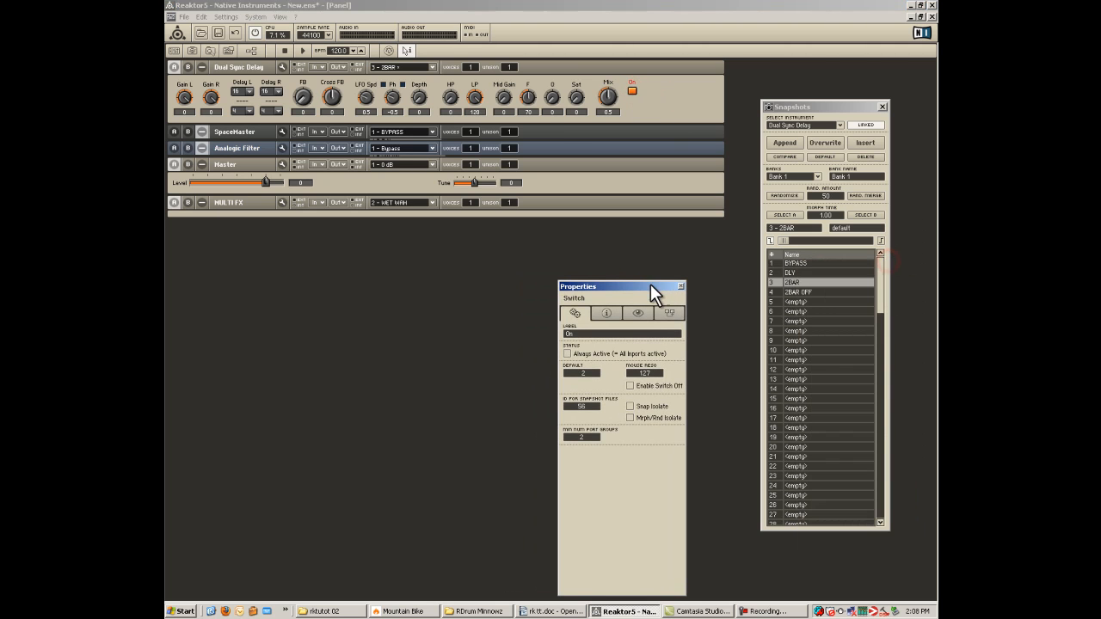
{"action": "left_click", "coordinate": [305, 93]}
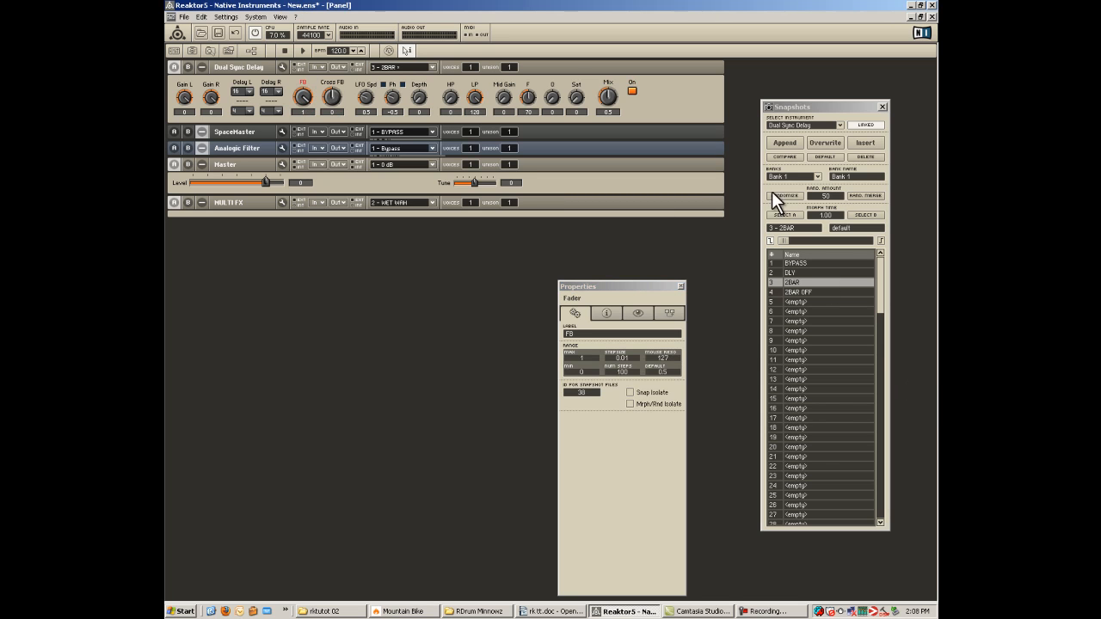
{"action": "left_click", "coordinate": [781, 144]}
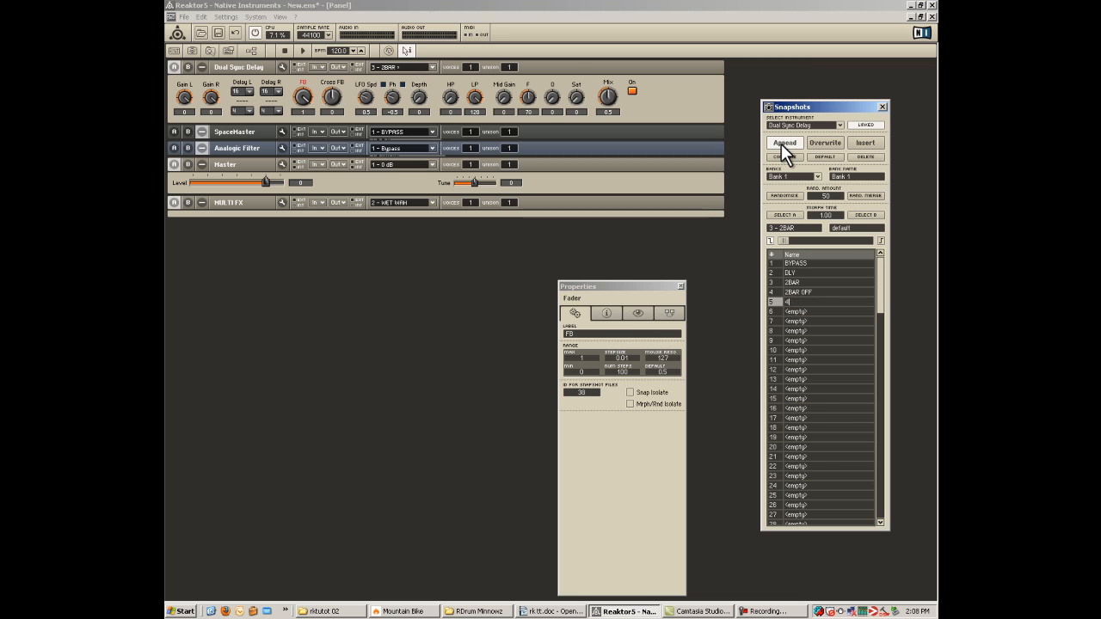
{"action": "type", "text": "R"}
{"action": "key", "text": "Return"}
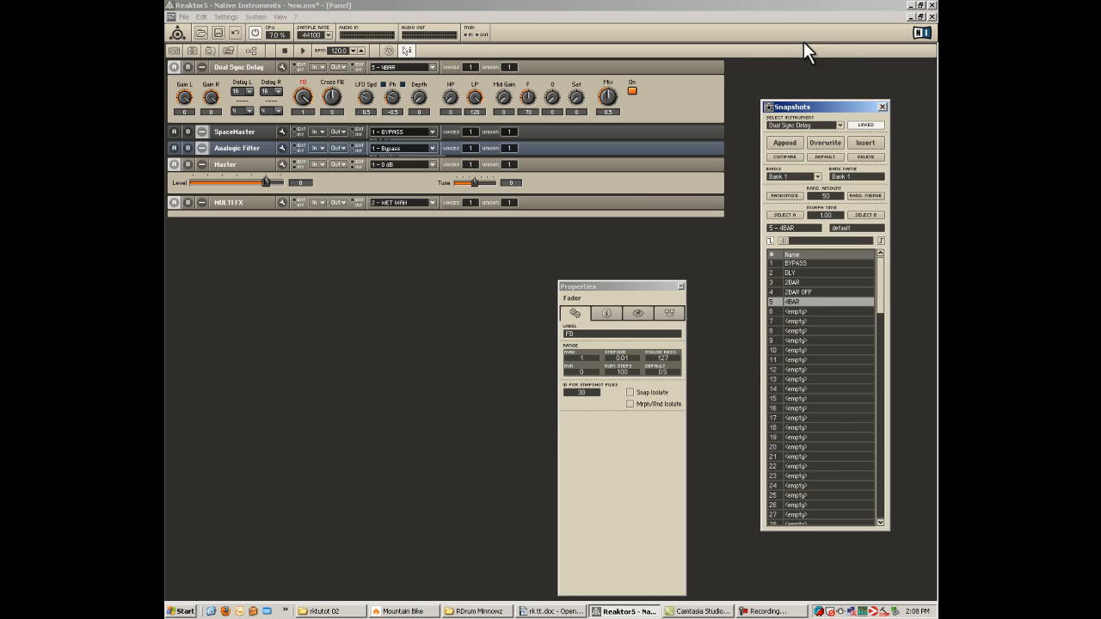
Turn the delay off with feedback at 0, and append this state as a snapshot named 4BAR OFF.
{"action": "left_click", "coordinate": [631, 89]}
{"action": "left_click", "coordinate": [302, 93]}
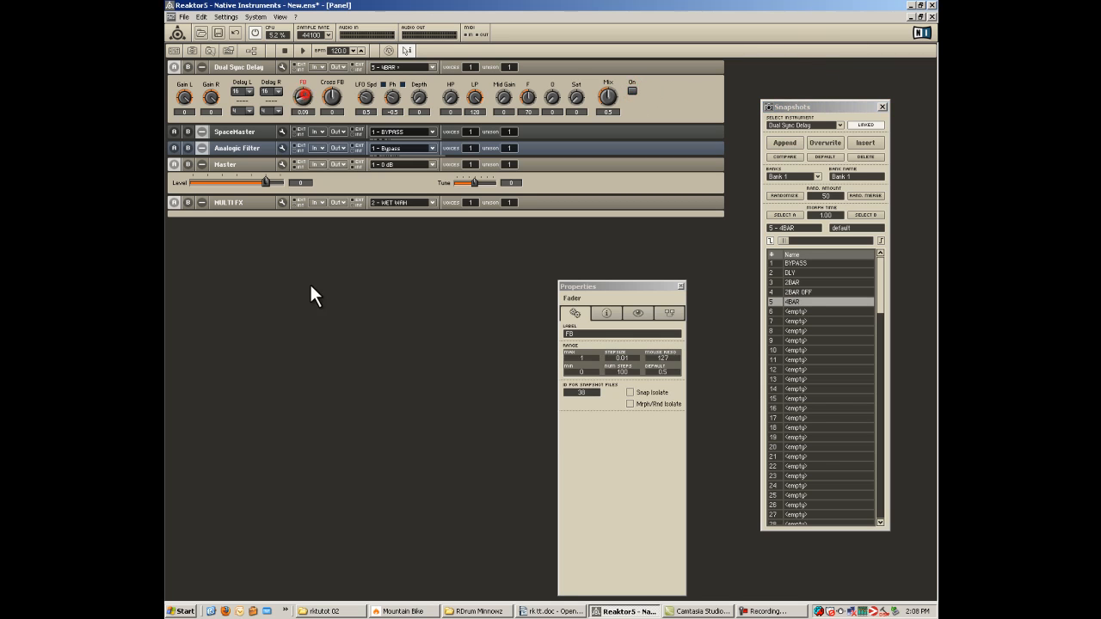
{"action": "left_click", "coordinate": [789, 141]}
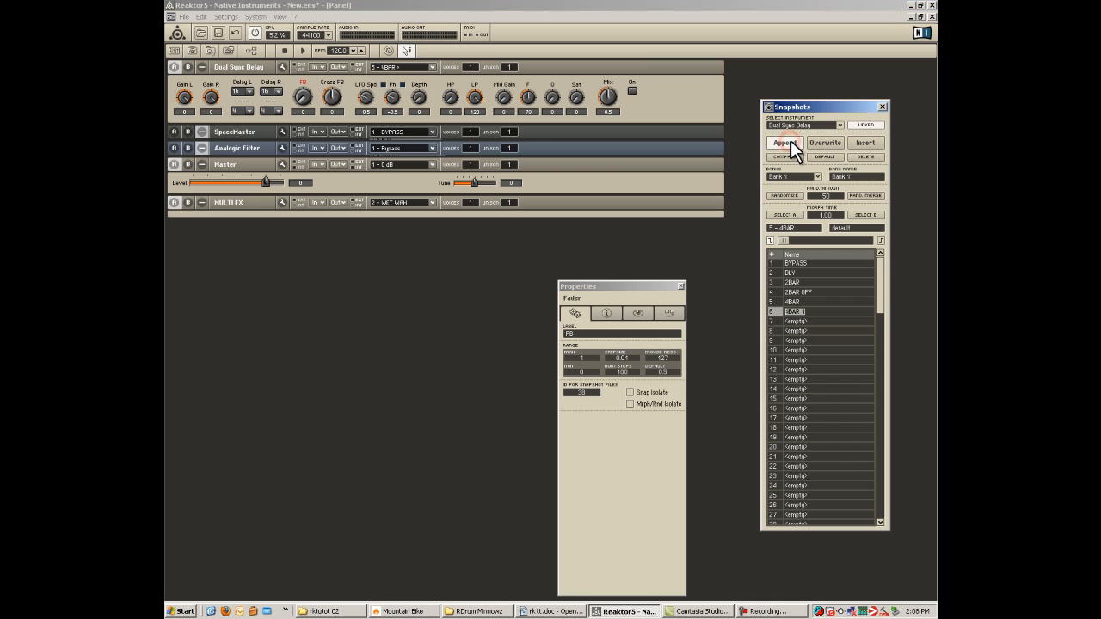
{"action": "key", "text": "Return"}
{"action": "key", "text": "BackSpace"}
{"action": "type", "text": "OFF"}
{"action": "key", "text": "Return"}
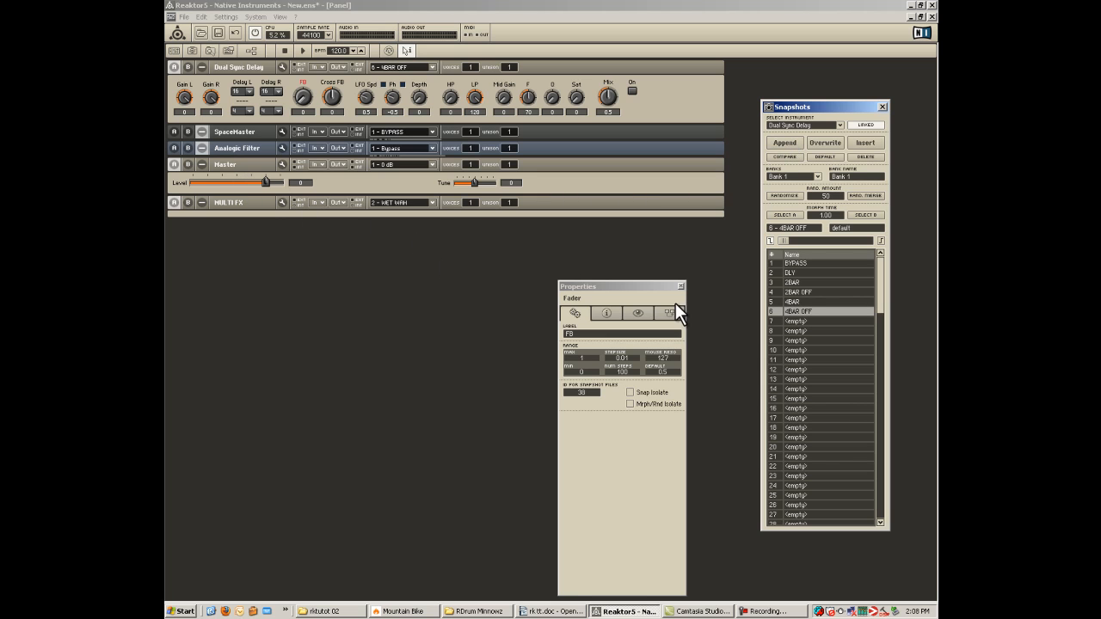
Load the 4BAR snapshot for the delay and adjust its Gain L knob, finishing at 0.
{"action": "left_click", "coordinate": [799, 302]}
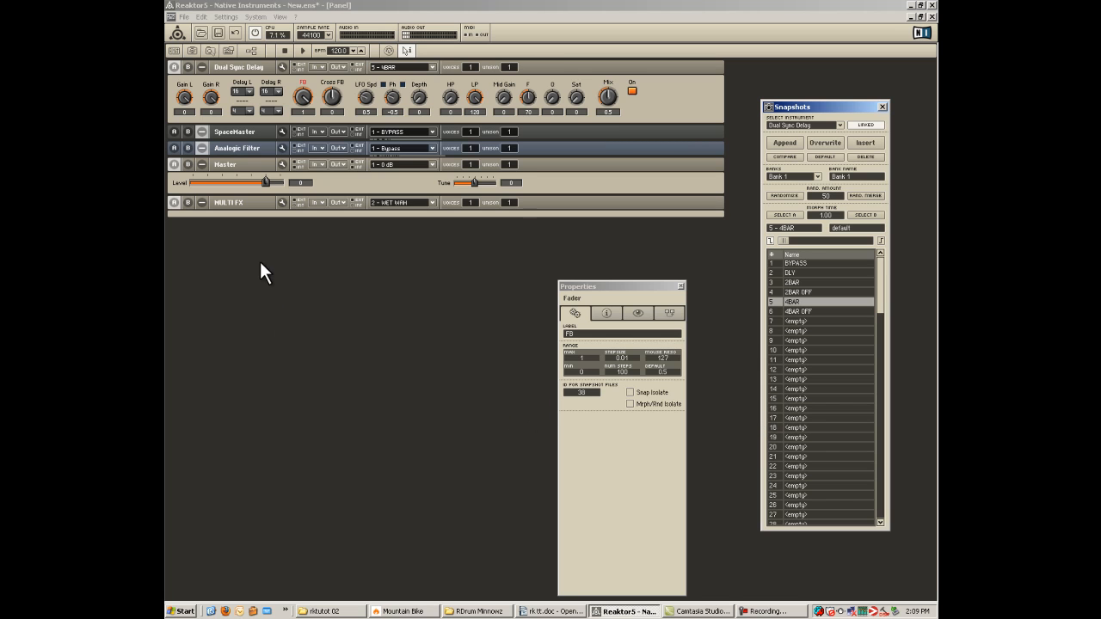
{"action": "left_click", "coordinate": [180, 93]}
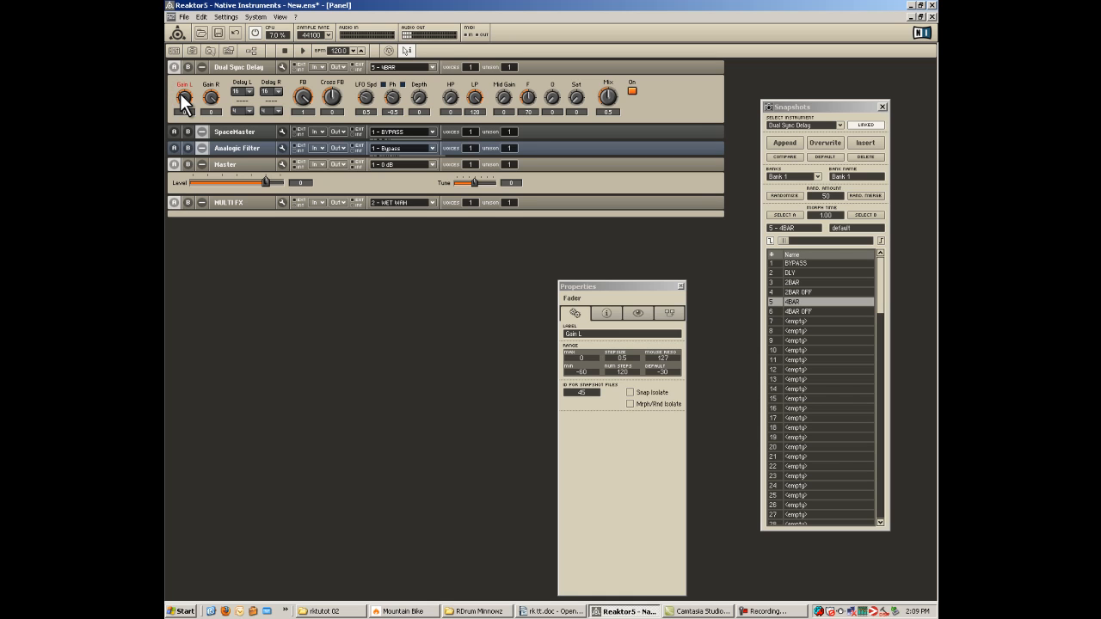
{"action": "left_click_drag", "start_coordinate": [180, 93], "coordinate": [168, 73]}
Load the Dull Room snapshot for SpaceMaster and try LFO Wah and LFO & EnvF Wah on the Analogic Filter.
{"action": "left_click", "coordinate": [398, 133]}
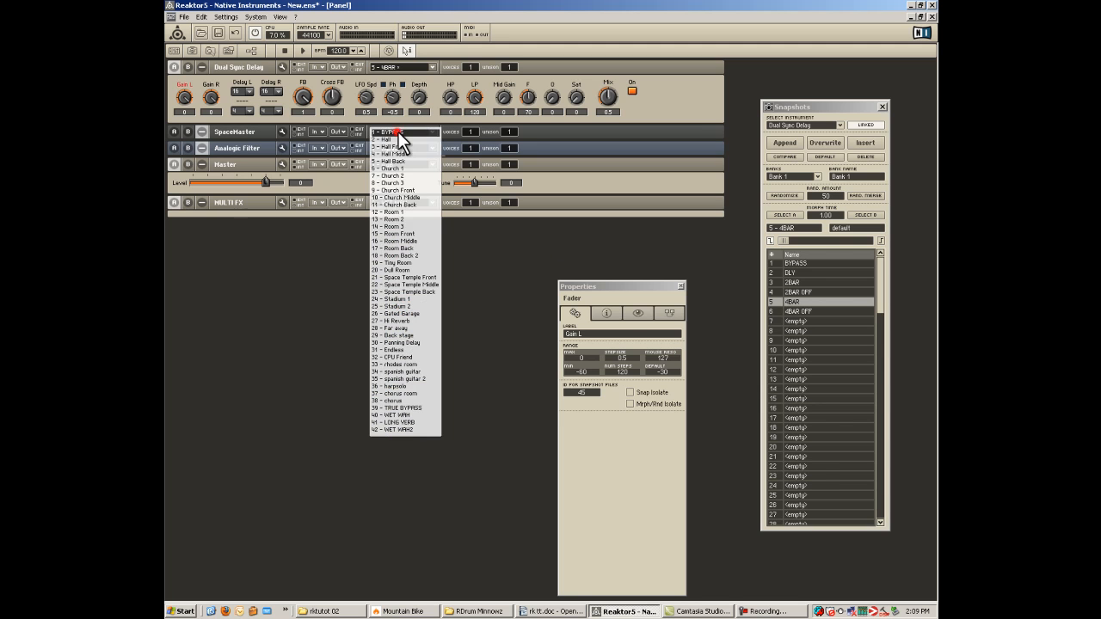
{"action": "left_click", "coordinate": [404, 269]}
{"action": "left_click", "coordinate": [399, 148]}
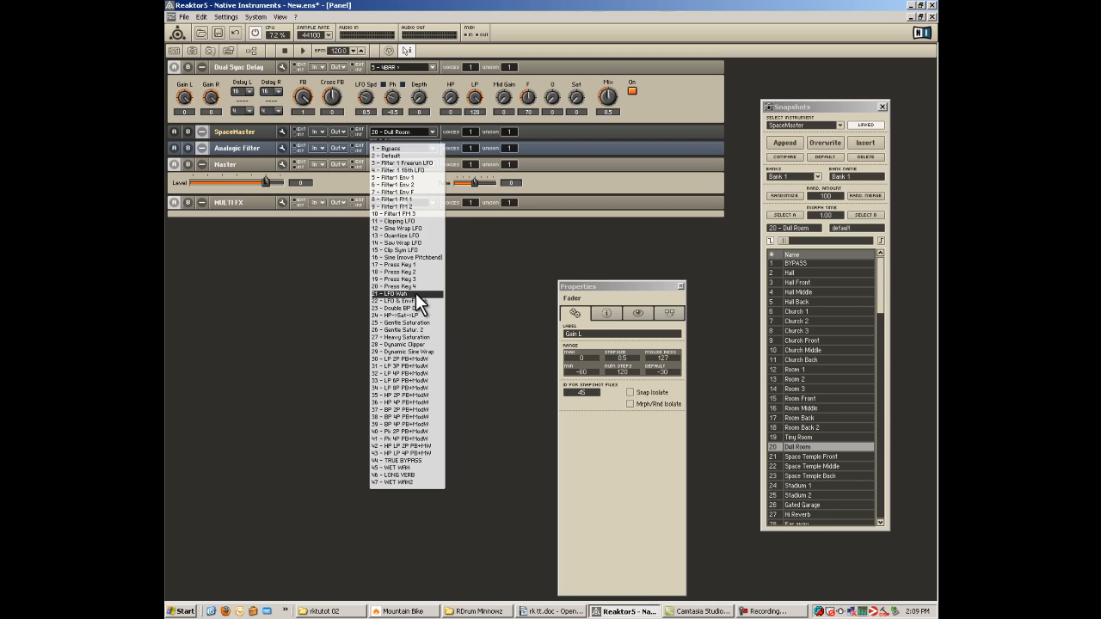
{"action": "left_click", "coordinate": [416, 292]}
{"action": "left_click", "coordinate": [402, 148]}
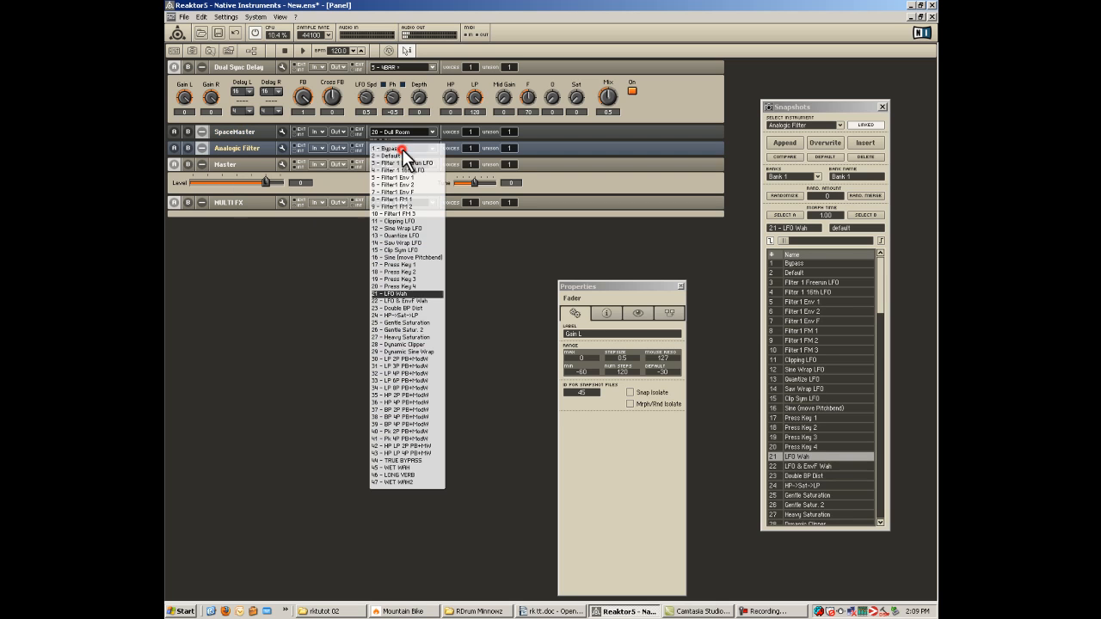
{"action": "left_click", "coordinate": [404, 302]}
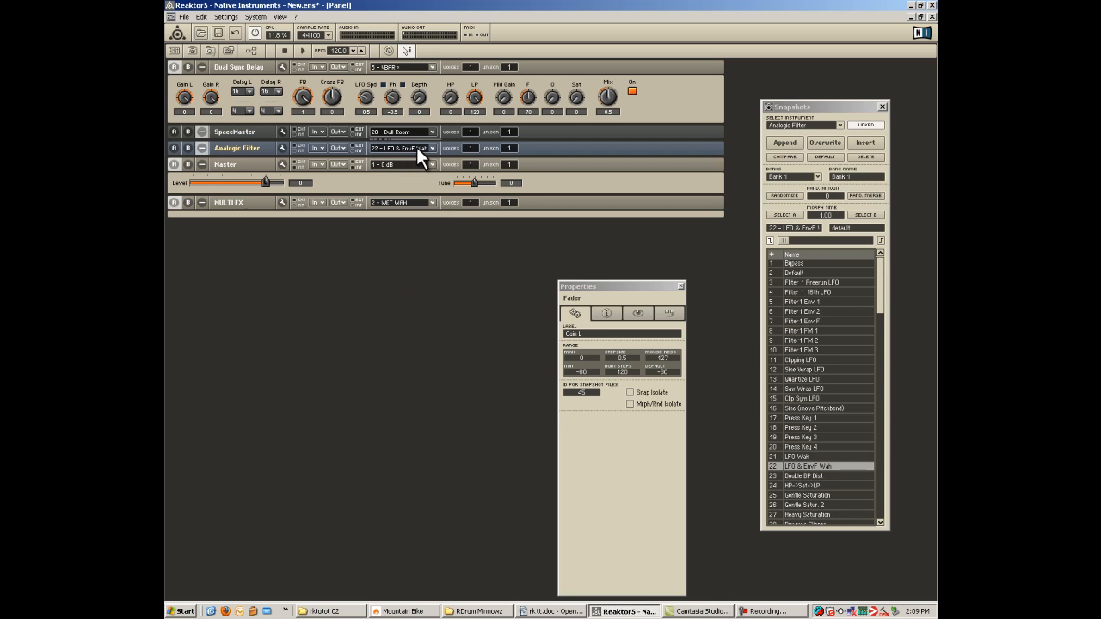
Audition Analogic Filter snapshots, including Gentle Saturation, HP->Sat->LP, Heavy Saturation, LP 2P PB+ModW, Clipping LFO and Press Key 3.
{"action": "left_click", "coordinate": [812, 495]}
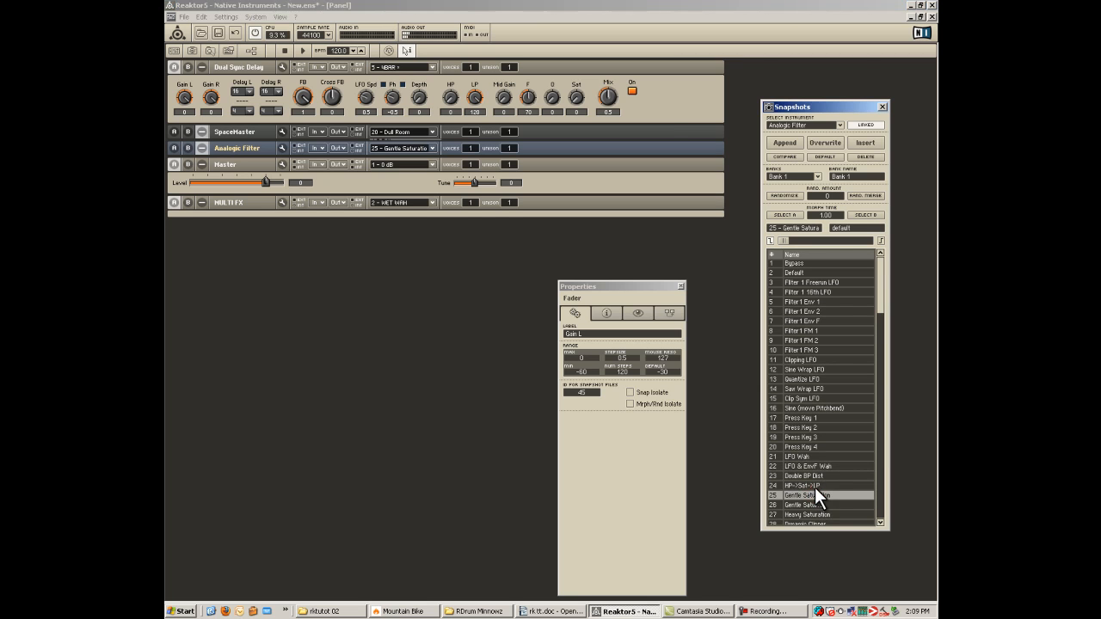
{"action": "left_click", "coordinate": [812, 486]}
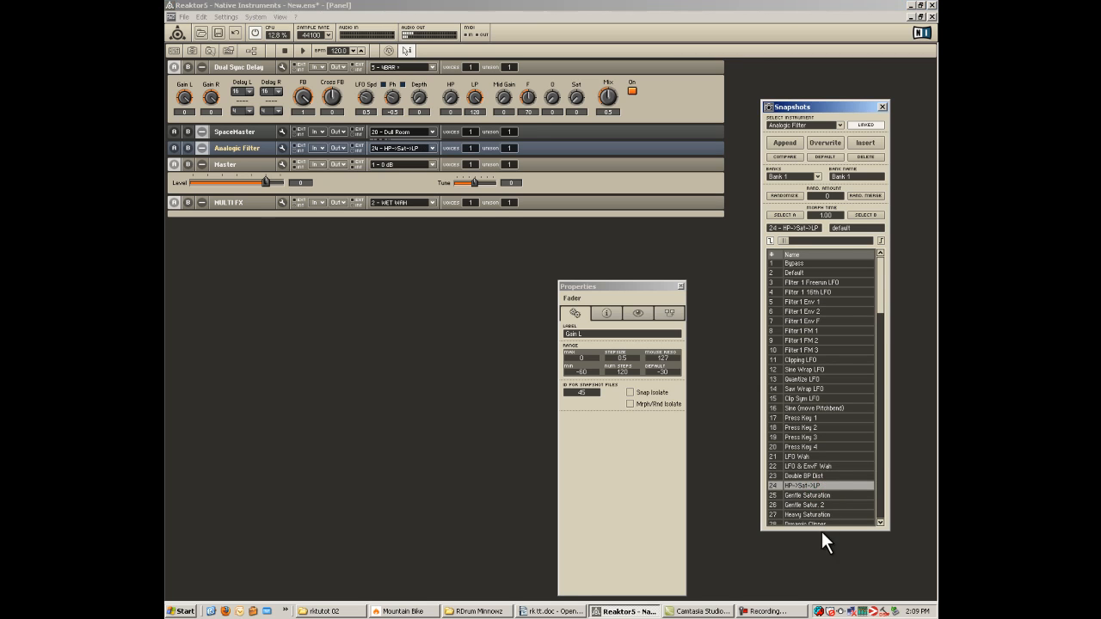
{"action": "scroll", "coordinate": [820, 515], "scroll_direction": "down", "scroll_amount": 1}
{"action": "scroll", "coordinate": [819, 496], "scroll_direction": "down", "scroll_amount": 1}
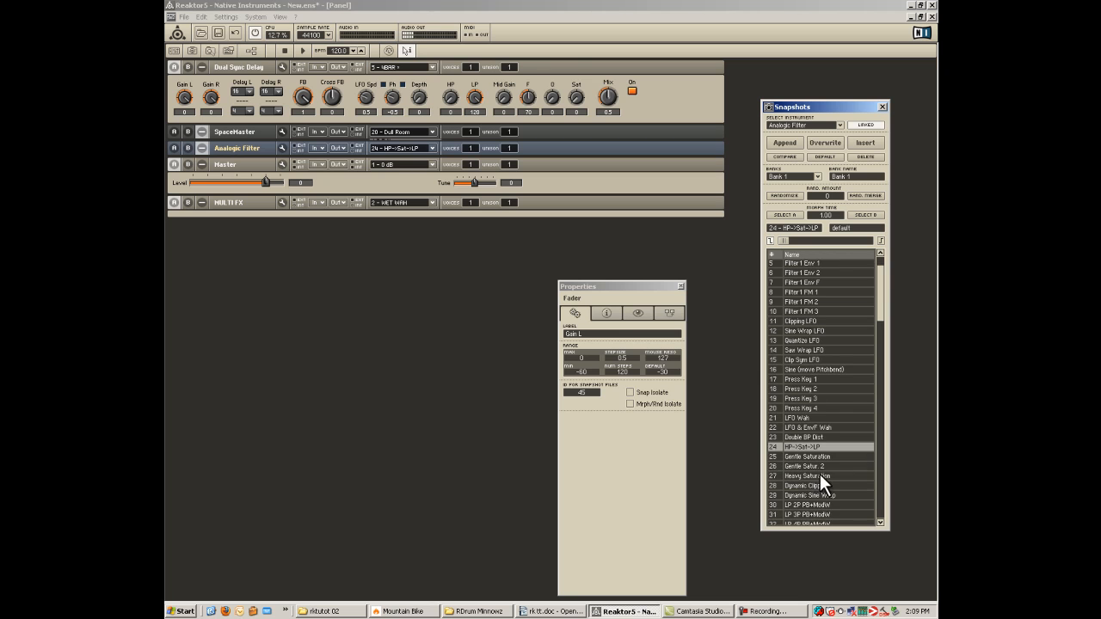
{"action": "left_click", "coordinate": [822, 475]}
{"action": "left_click", "coordinate": [823, 506]}
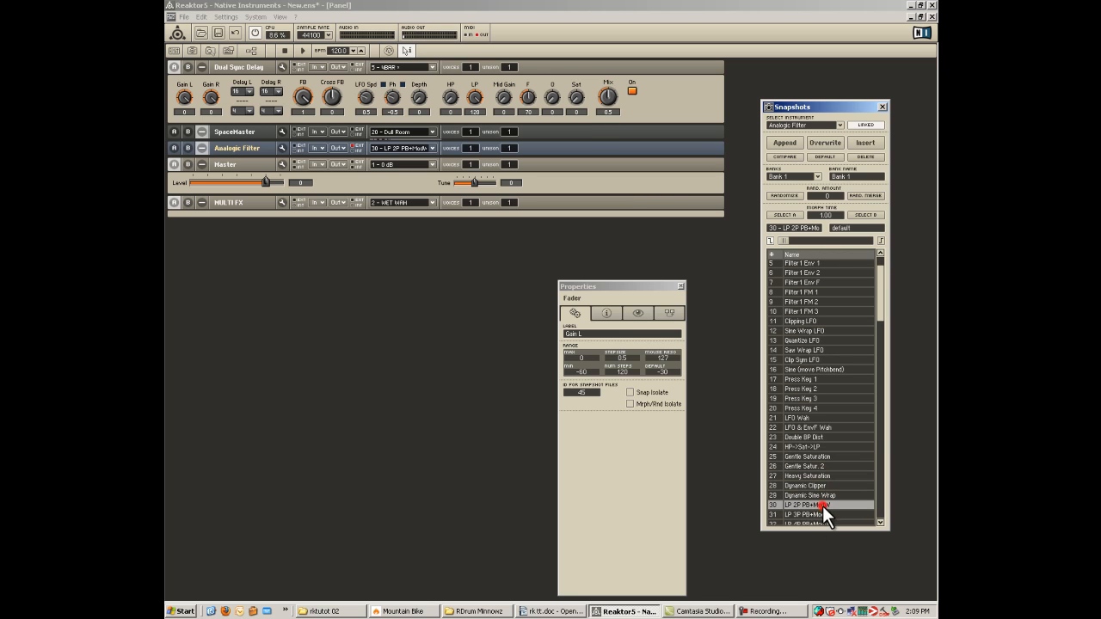
{"action": "left_click", "coordinate": [816, 321]}
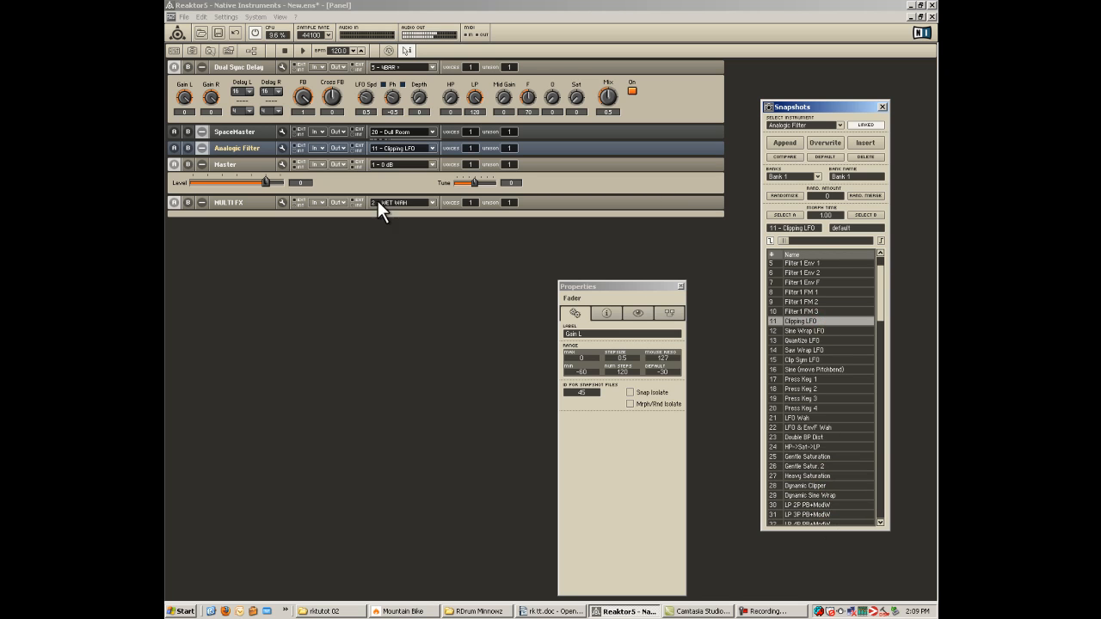
{"action": "left_click", "coordinate": [801, 398]}
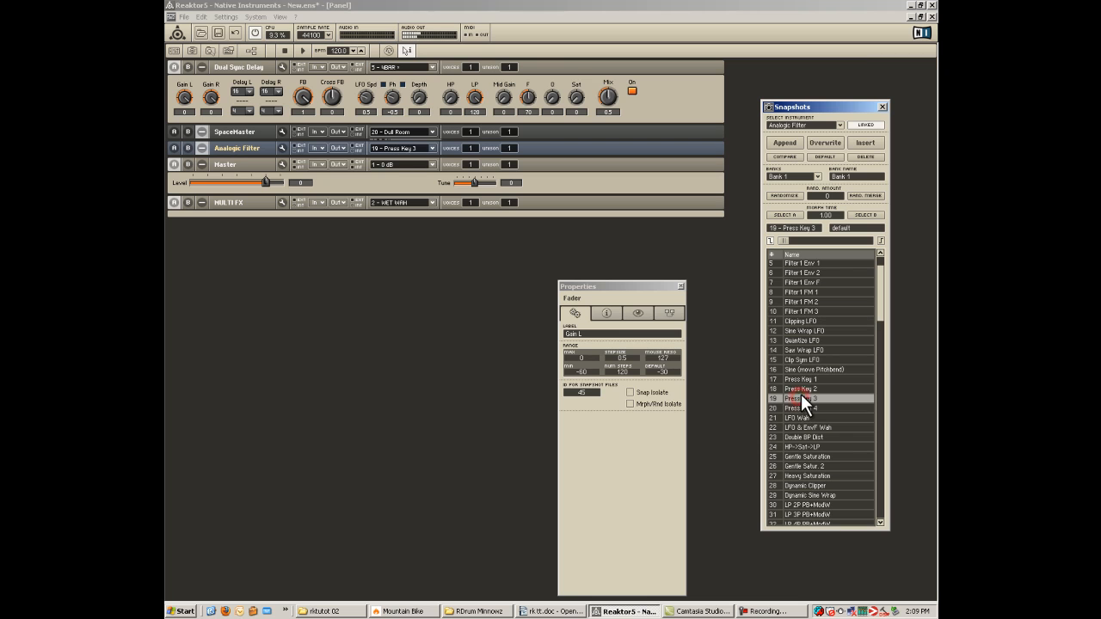
Select the Analogic Filter, try its Double BP Dist and Press Key 2 snapshots, and load Filter1 FM 1.
{"action": "left_click", "coordinate": [228, 148]}
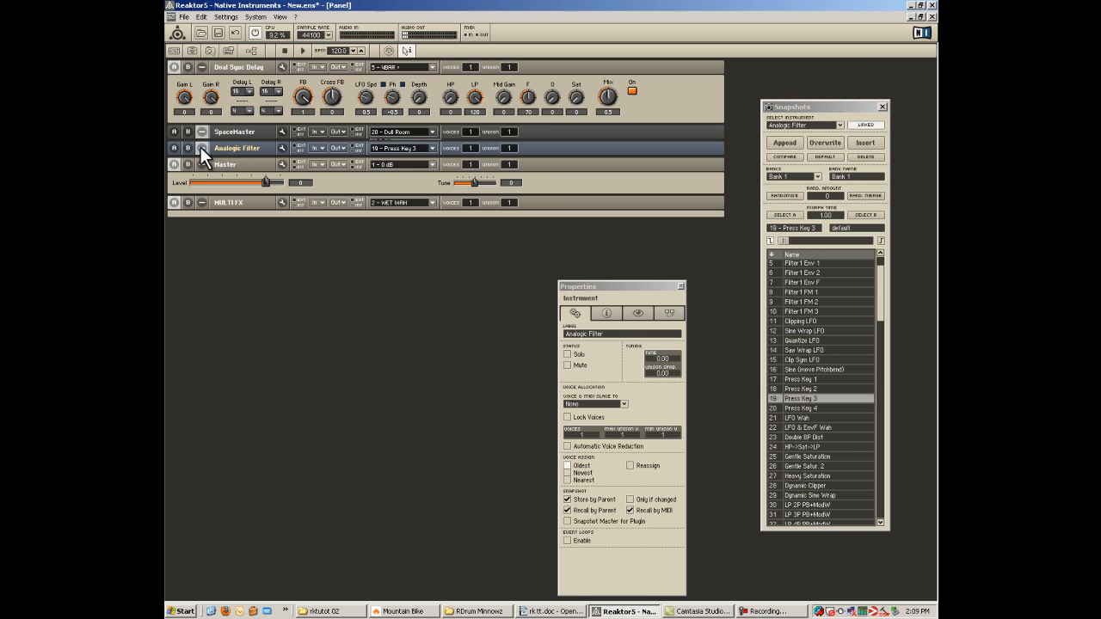
{"action": "left_click", "coordinate": [835, 436]}
{"action": "left_click", "coordinate": [835, 389]}
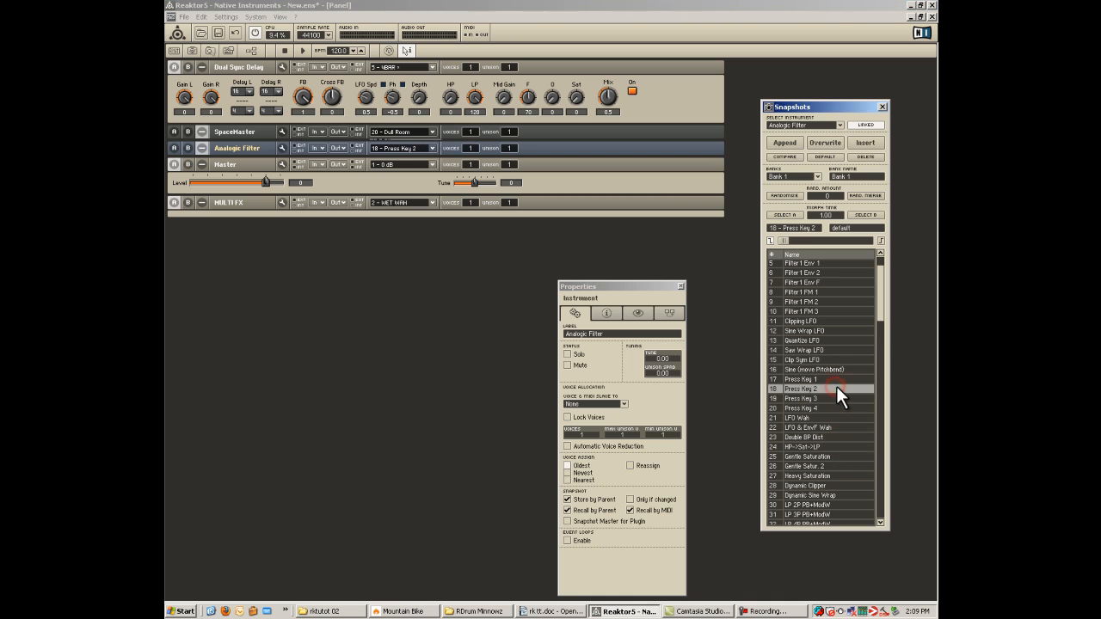
{"action": "left_click", "coordinate": [836, 292]}
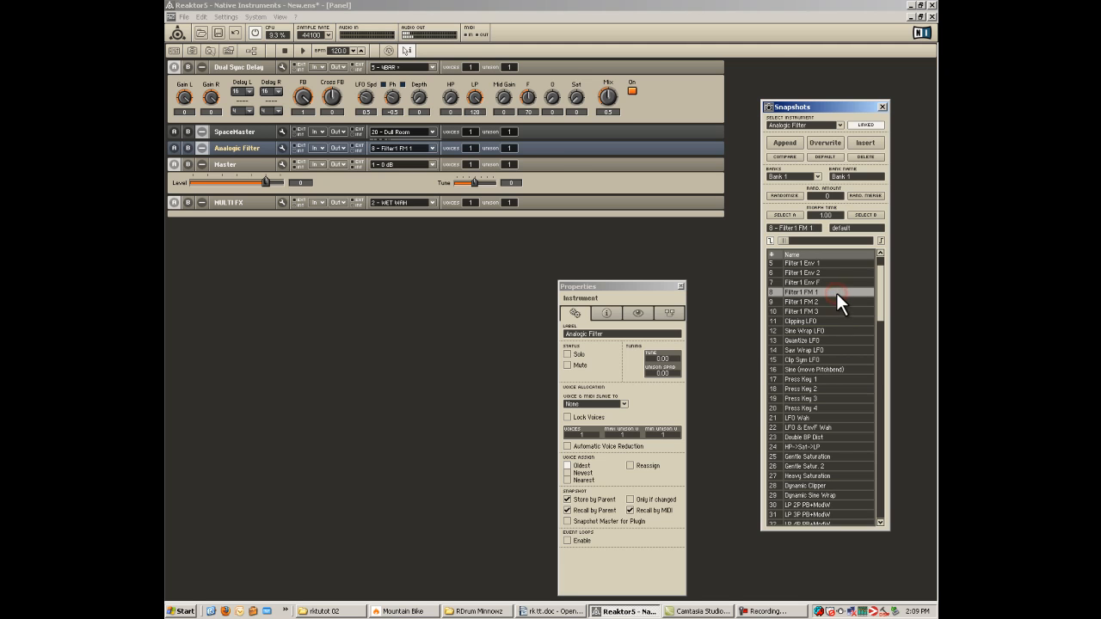
Expand the Analogic Filter's panel and turn off the distortion's Sym switch and Filter 1's On switch beside GainC.
{"action": "left_click", "coordinate": [202, 148]}
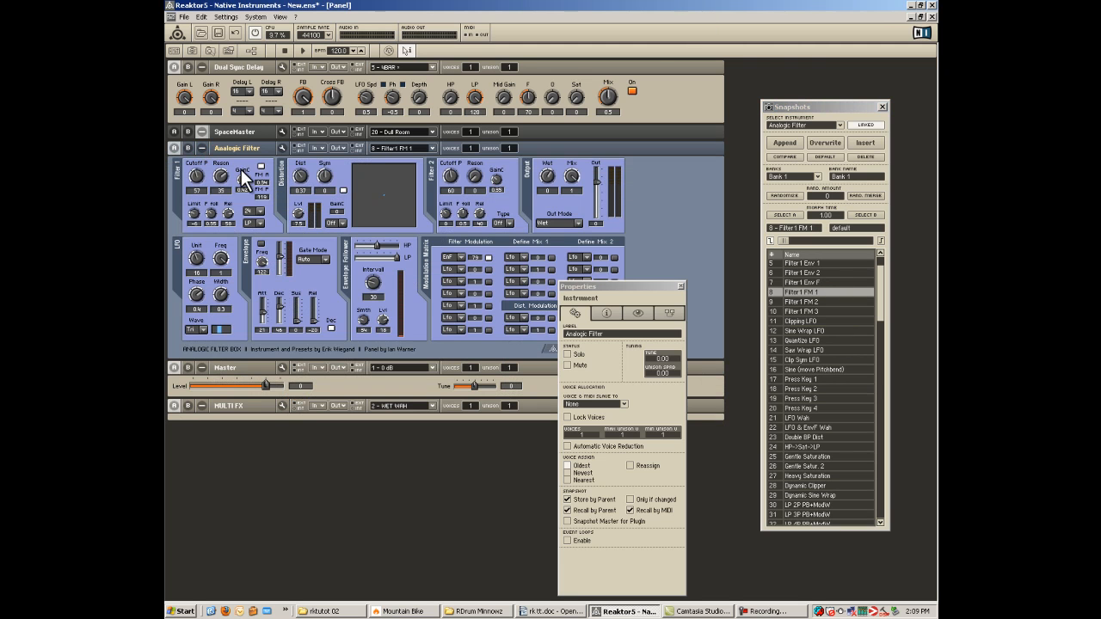
{"action": "left_click", "coordinate": [344, 190]}
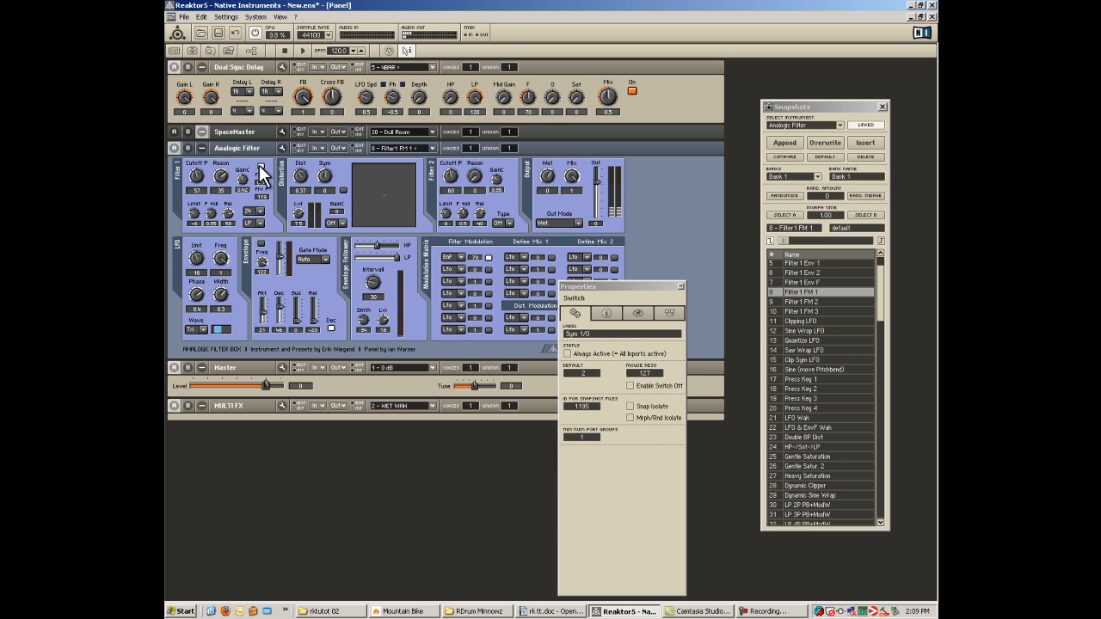
{"action": "left_click", "coordinate": [261, 166]}
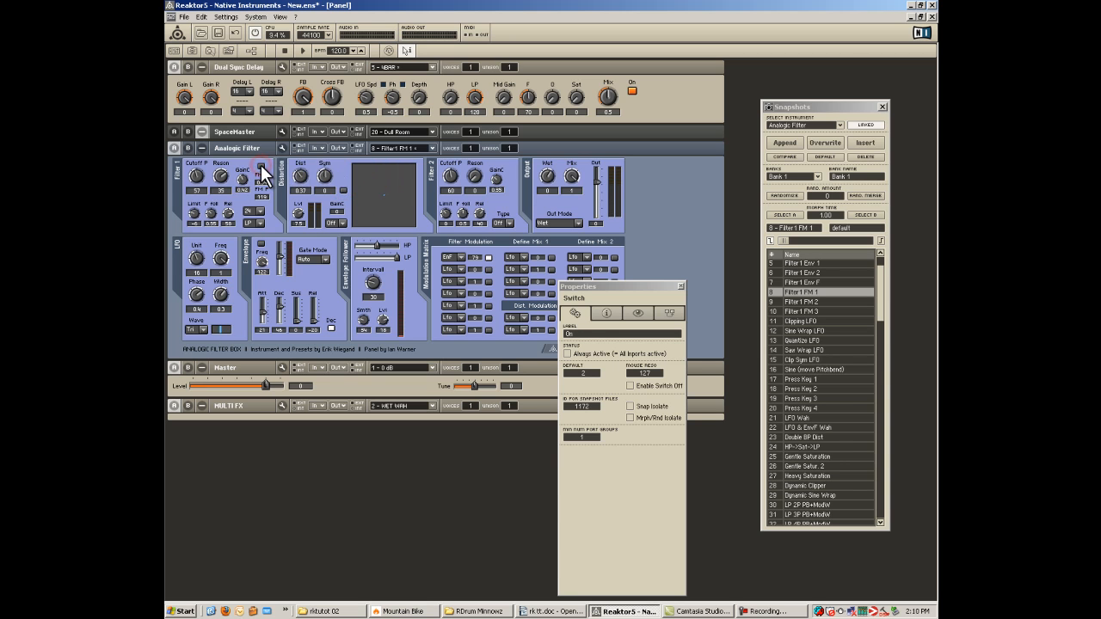
Set Filter 1's Reson to 38 and sweep its Cutoff P up and back down, finishing at 0.
{"action": "mouse_move", "coordinate": [207, 173]}
{"action": "left_mouse_down"}
{"action": "mouse_move", "coordinate": [201, 158]}
{"action": "mouse_move", "coordinate": [221, 178]}
{"action": "left_mouse_up"}
{"action": "left_click", "coordinate": [222, 176]}
{"action": "mouse_move", "coordinate": [197, 176]}
{"action": "left_mouse_down"}
{"action": "mouse_move", "coordinate": [203, 200]}
{"action": "mouse_move", "coordinate": [201, 172]}
{"action": "left_mouse_up"}
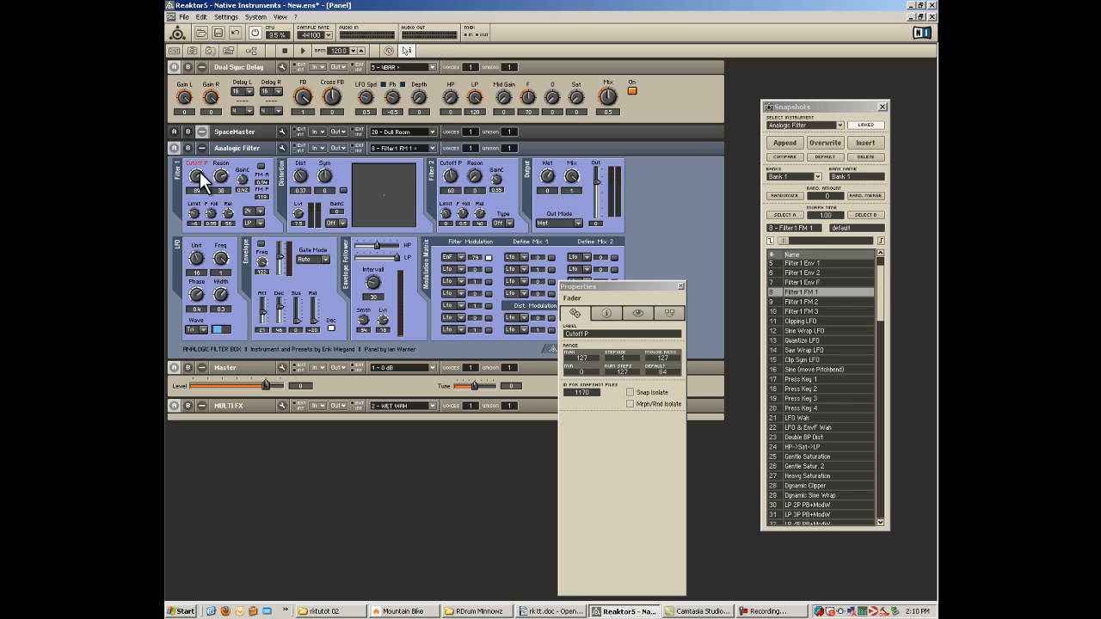
{"action": "left_click_drag", "start_coordinate": [200, 178], "coordinate": [200, 185]}
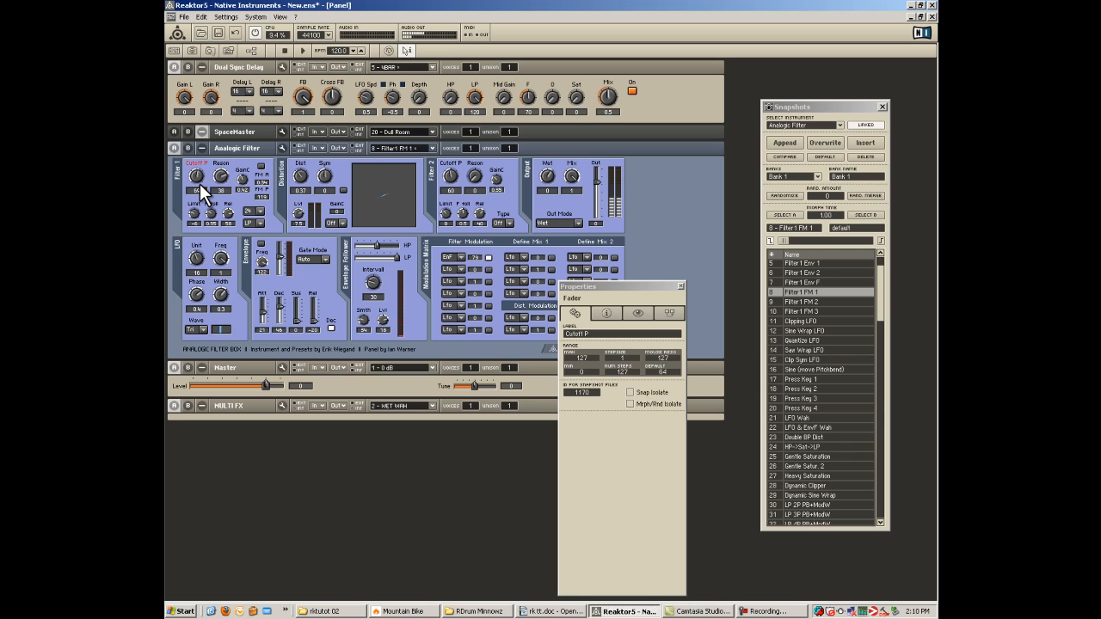
{"action": "left_click_drag", "start_coordinate": [203, 191], "coordinate": [204, 245]}
{"action": "mouse_move", "coordinate": [203, 244]}
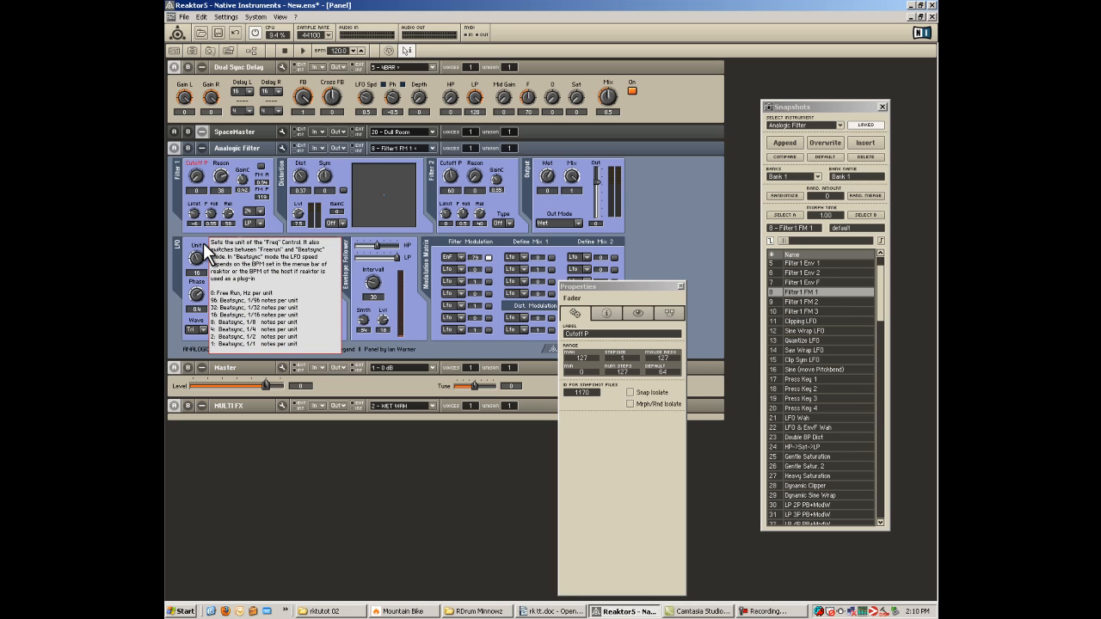